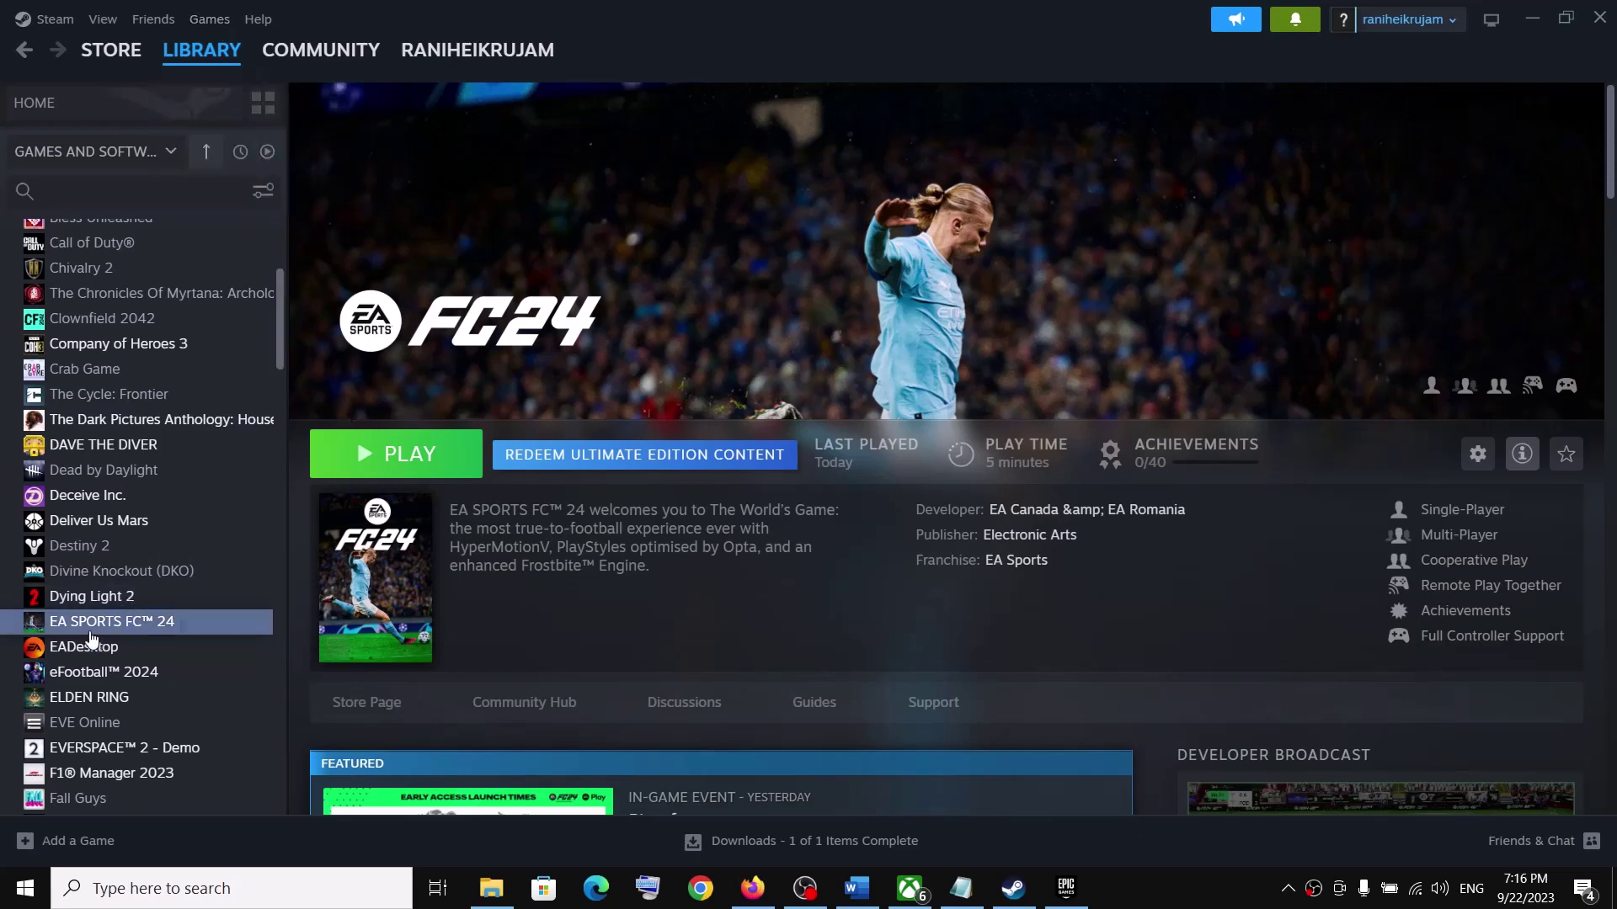
- Right-click EA SPORTS FC 24 in the Steam library to show its page and options menu
right_click(119, 627)
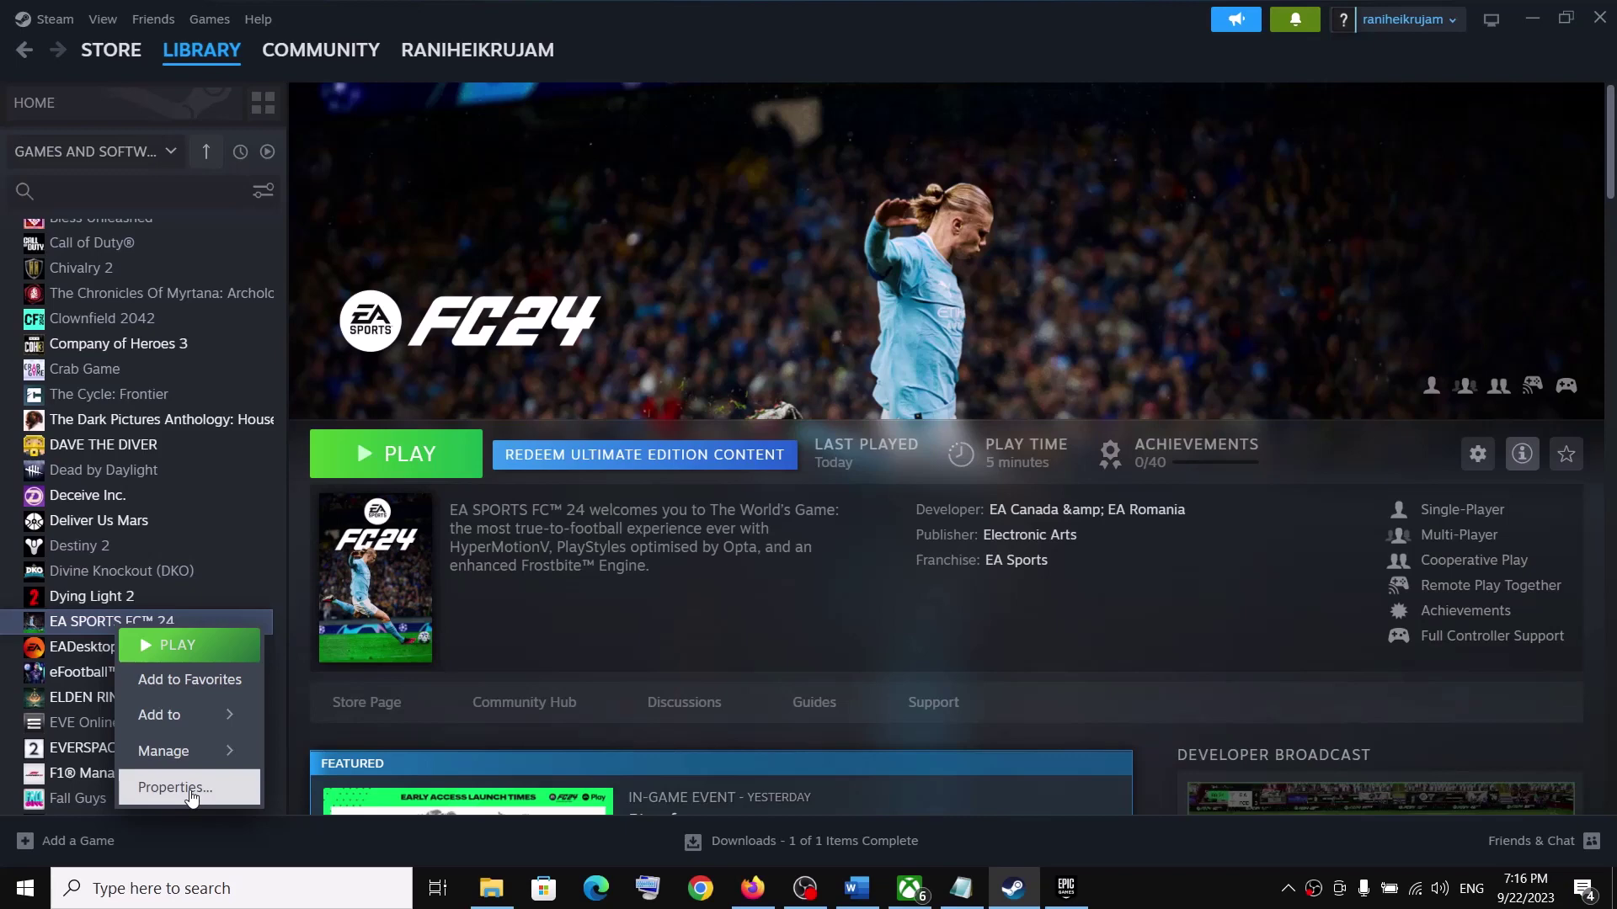
- In EA SPORTS FC 24's Properties, set Language on the General page to Français (French)
left_click(192, 792)
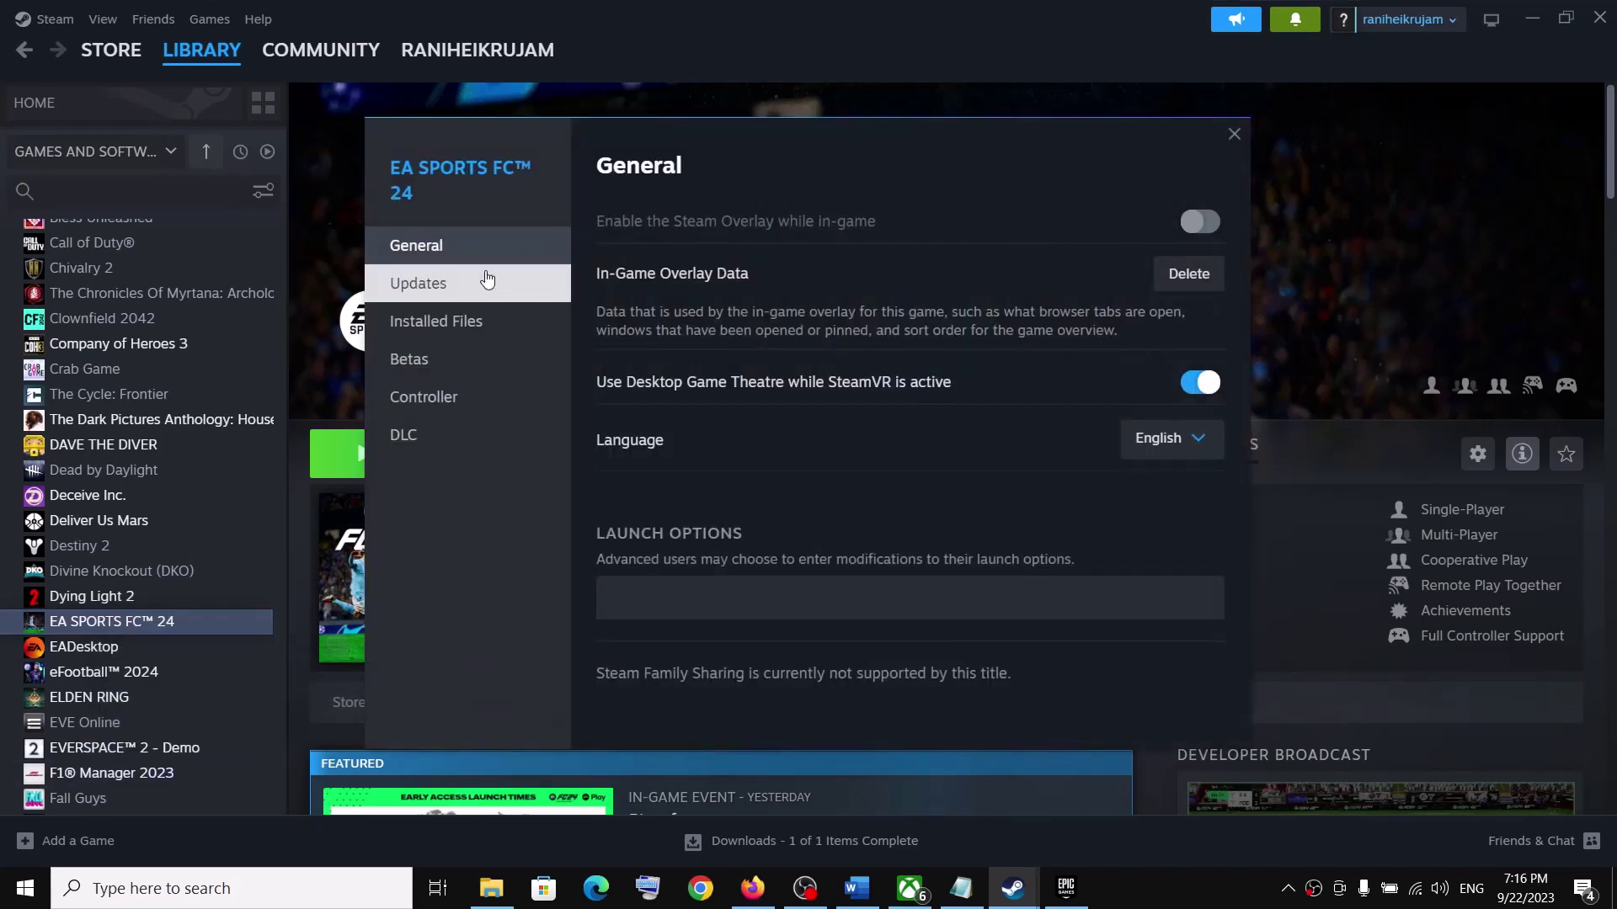
left_click(1194, 455)
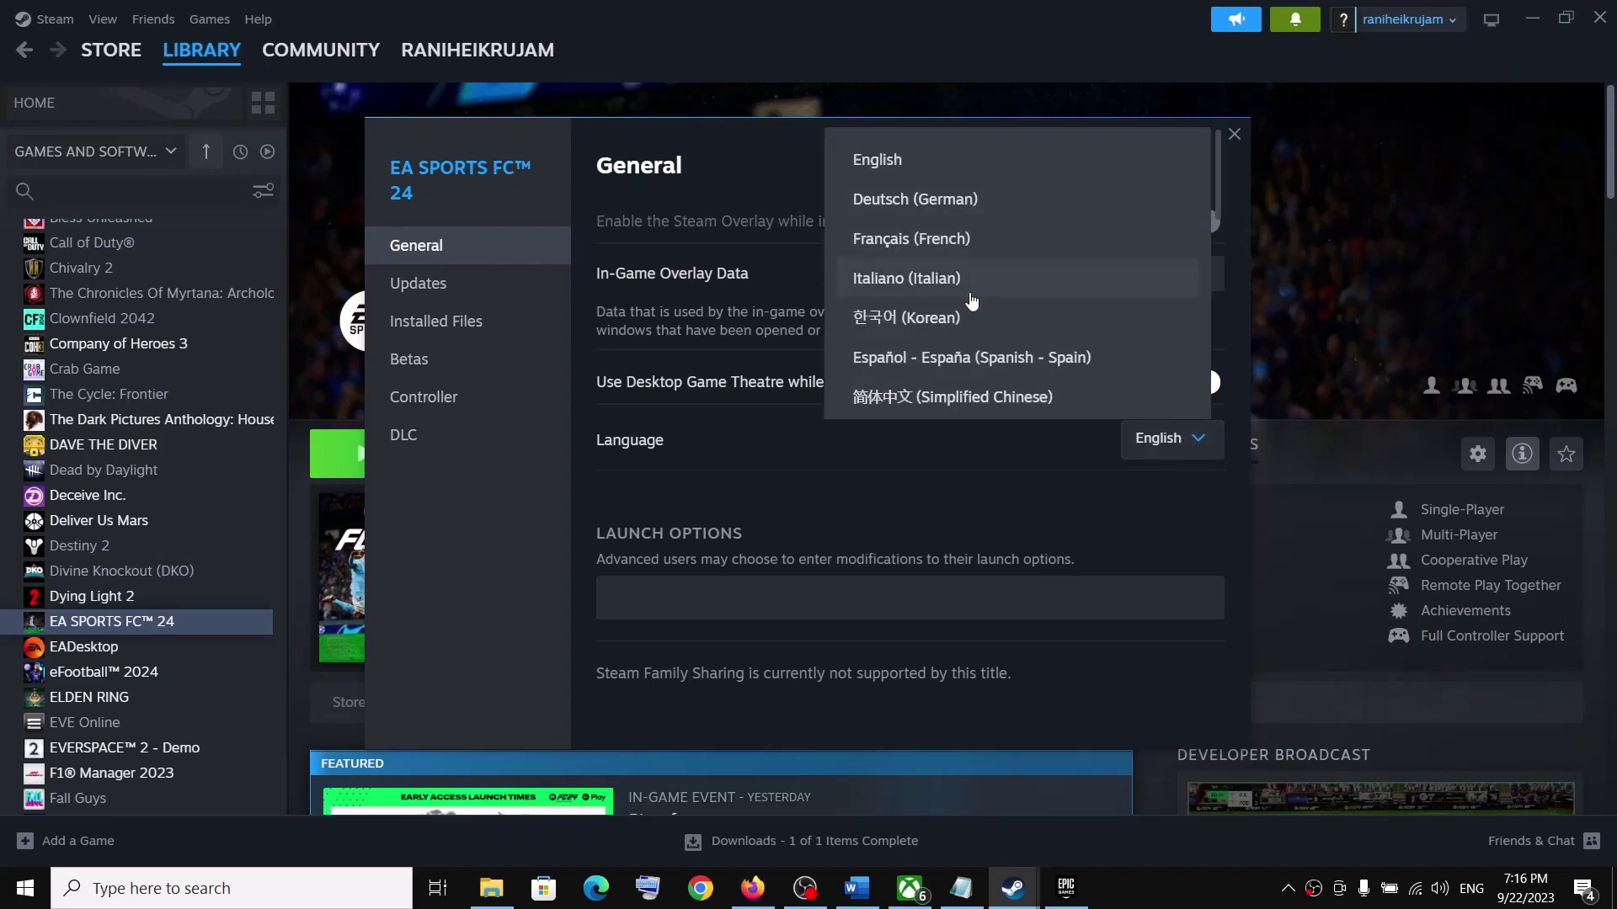
scroll(994, 325, "down", 5)
scroll(999, 324, "up", 5)
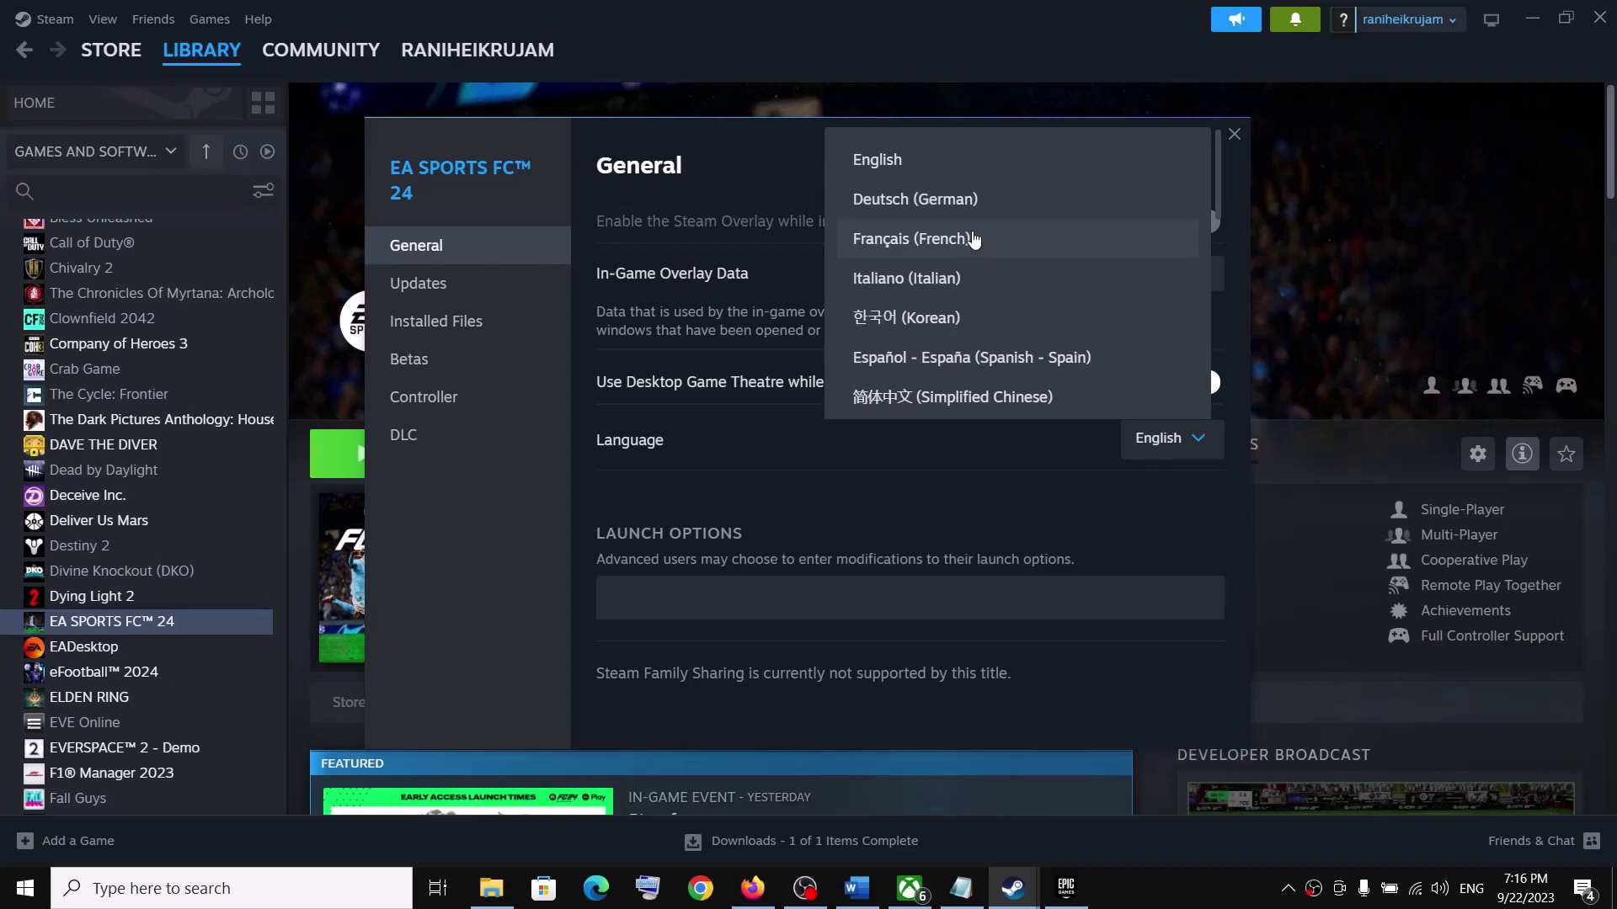
left_click(928, 242)
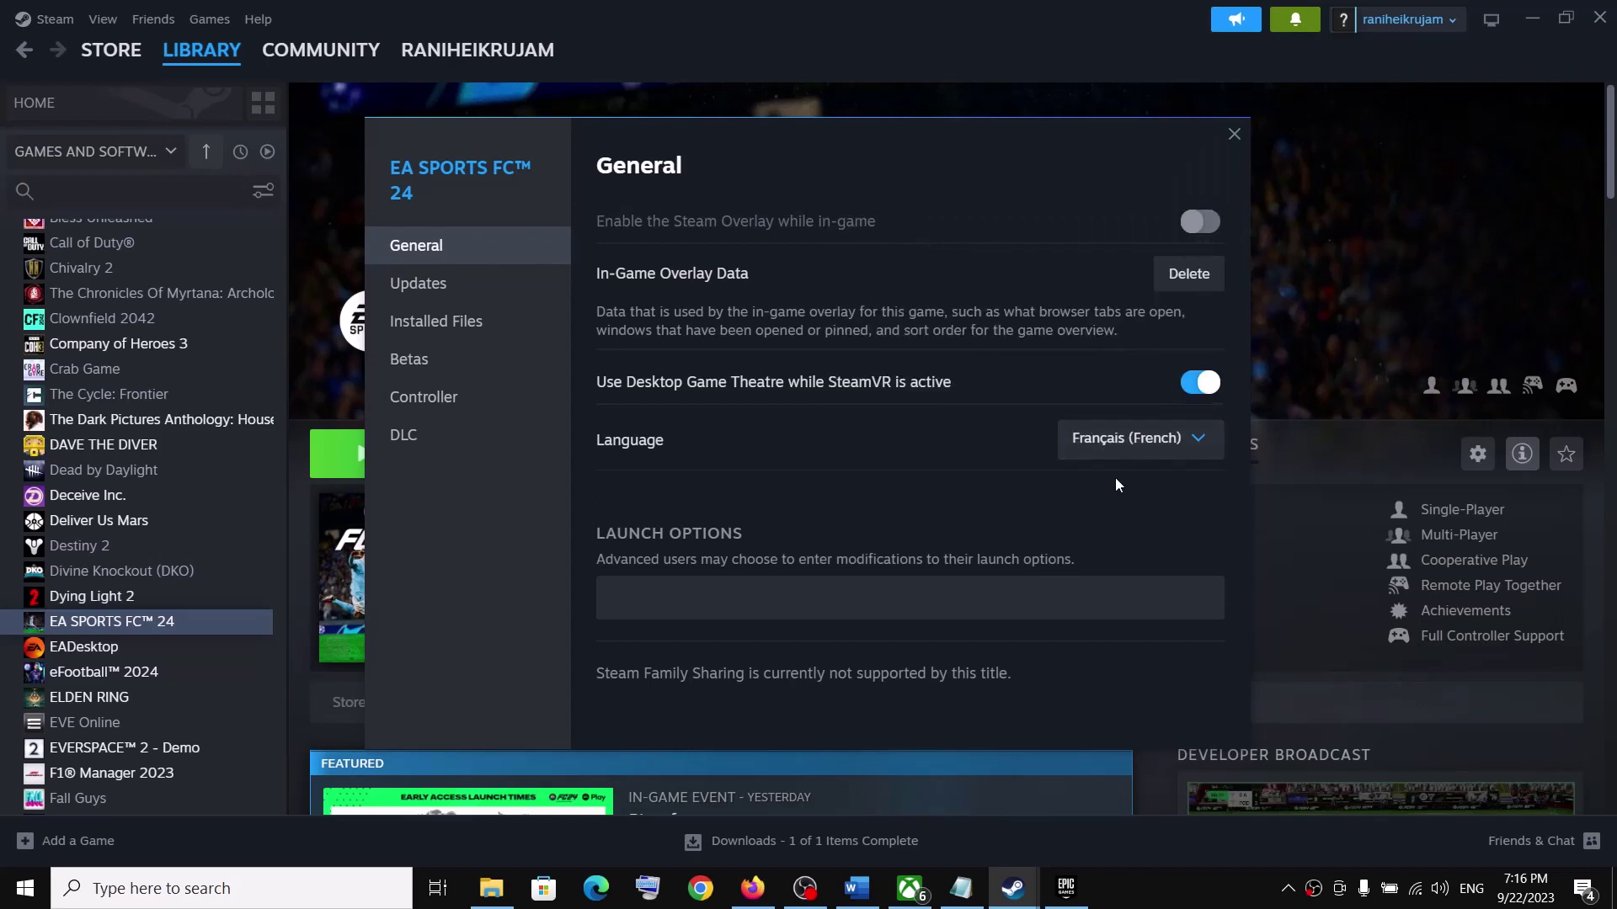
left_click(1231, 139)
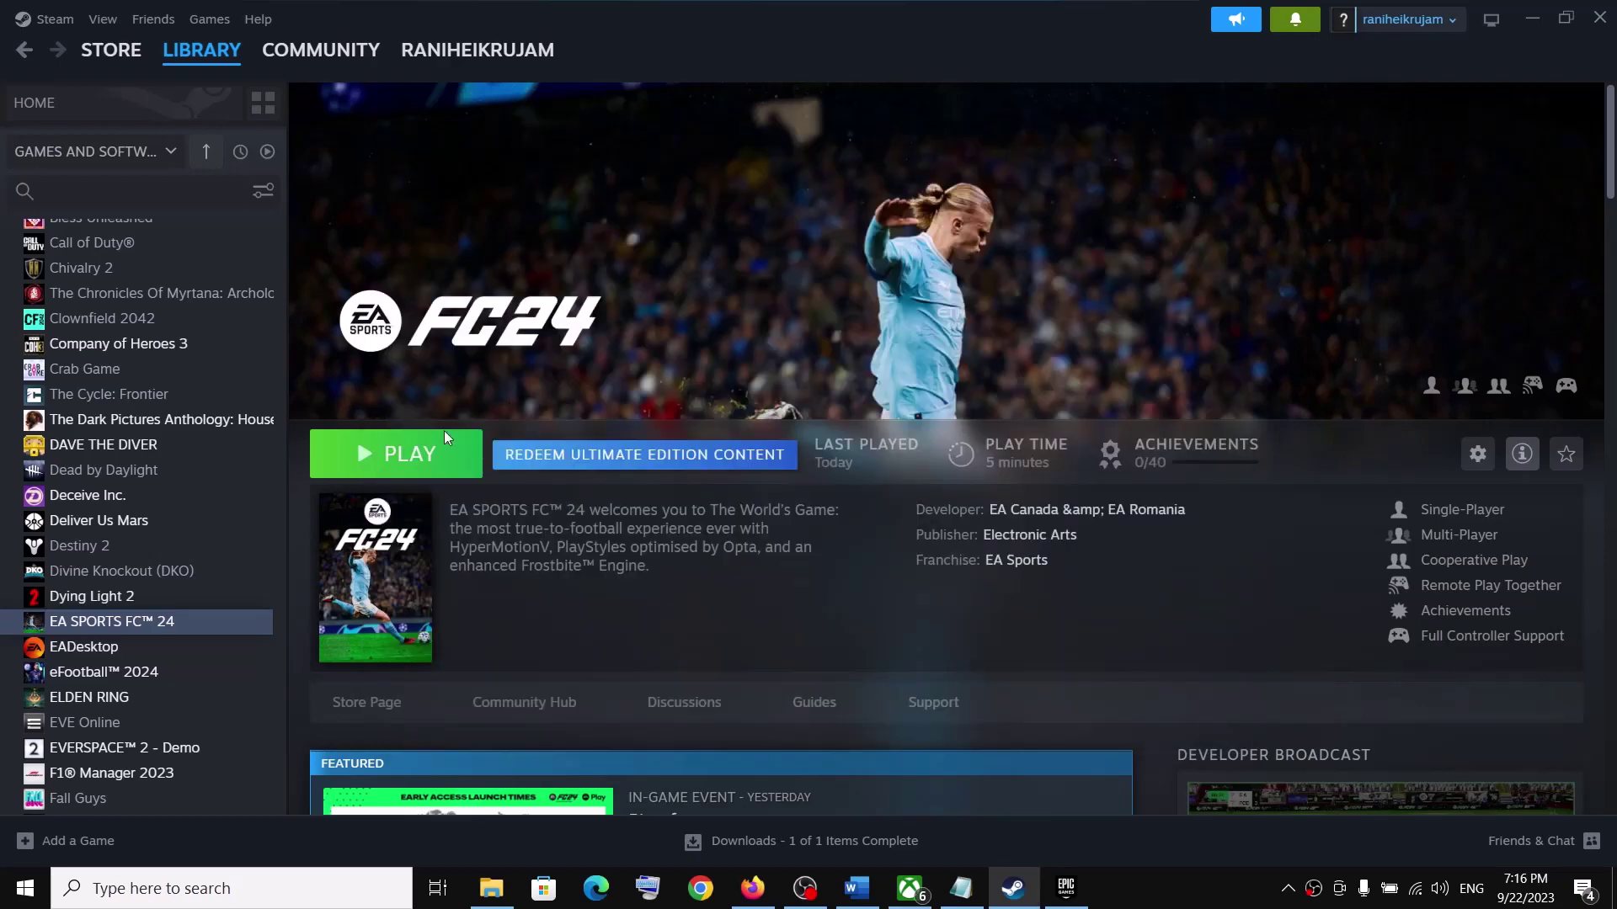
- Press PLAY for EA SPORTS FC 24 and bring the EA launcher window forward
left_click(393, 462)
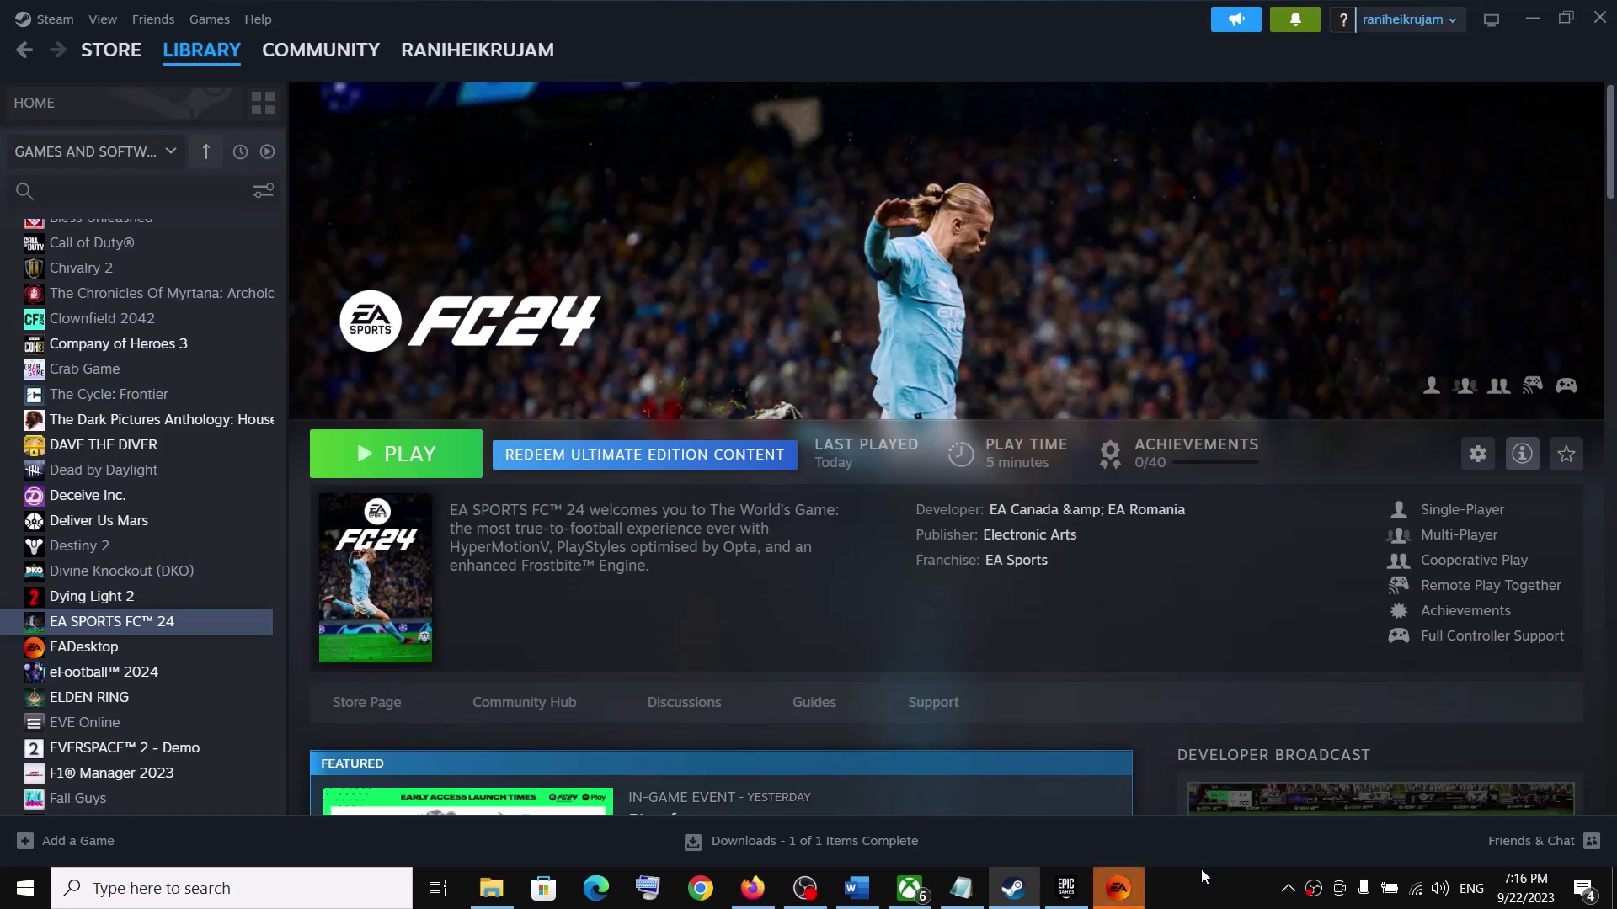
left_click(1125, 885)
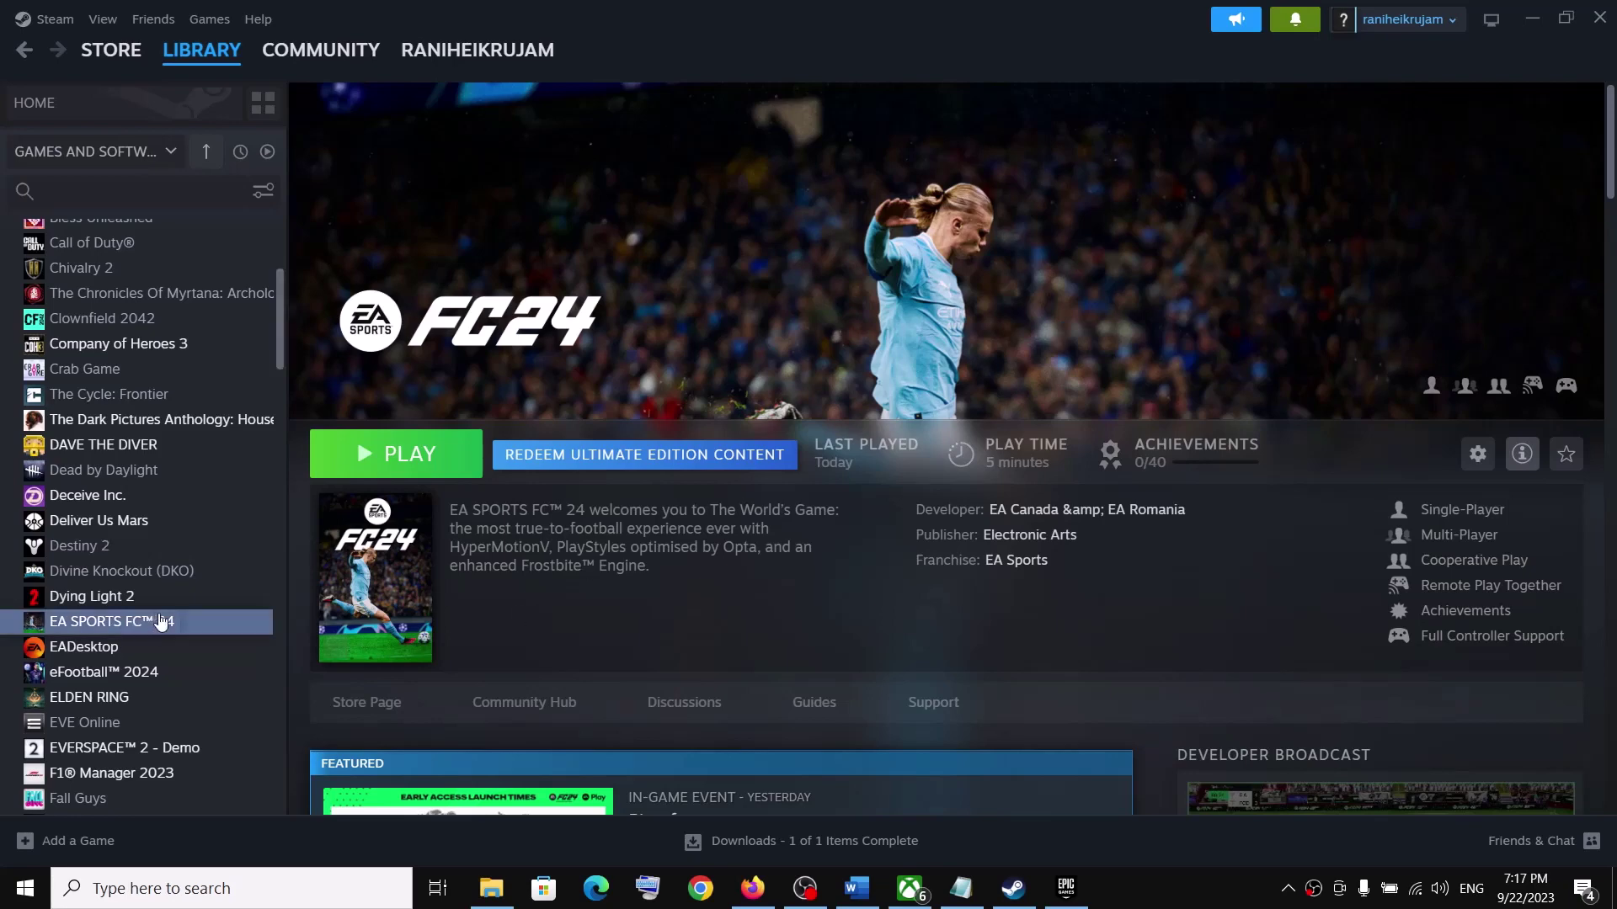
- Reopen EA SPORTS FC 24's Properties to confirm the language still reads Français
right_click(158, 623)
left_click(218, 775)
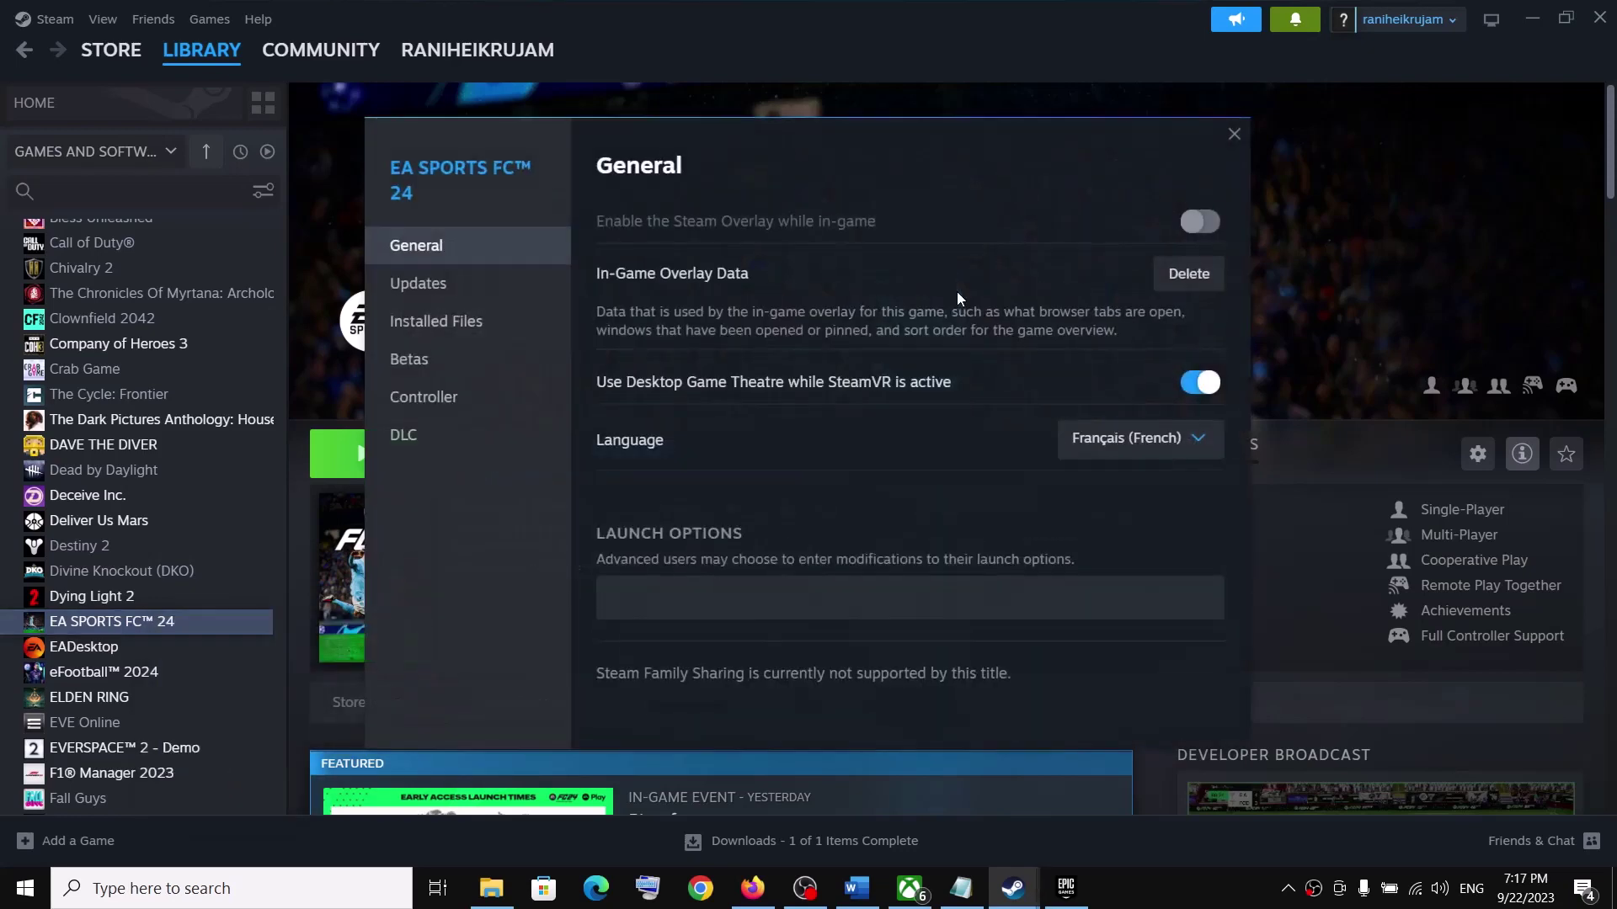
left_click(1233, 134)
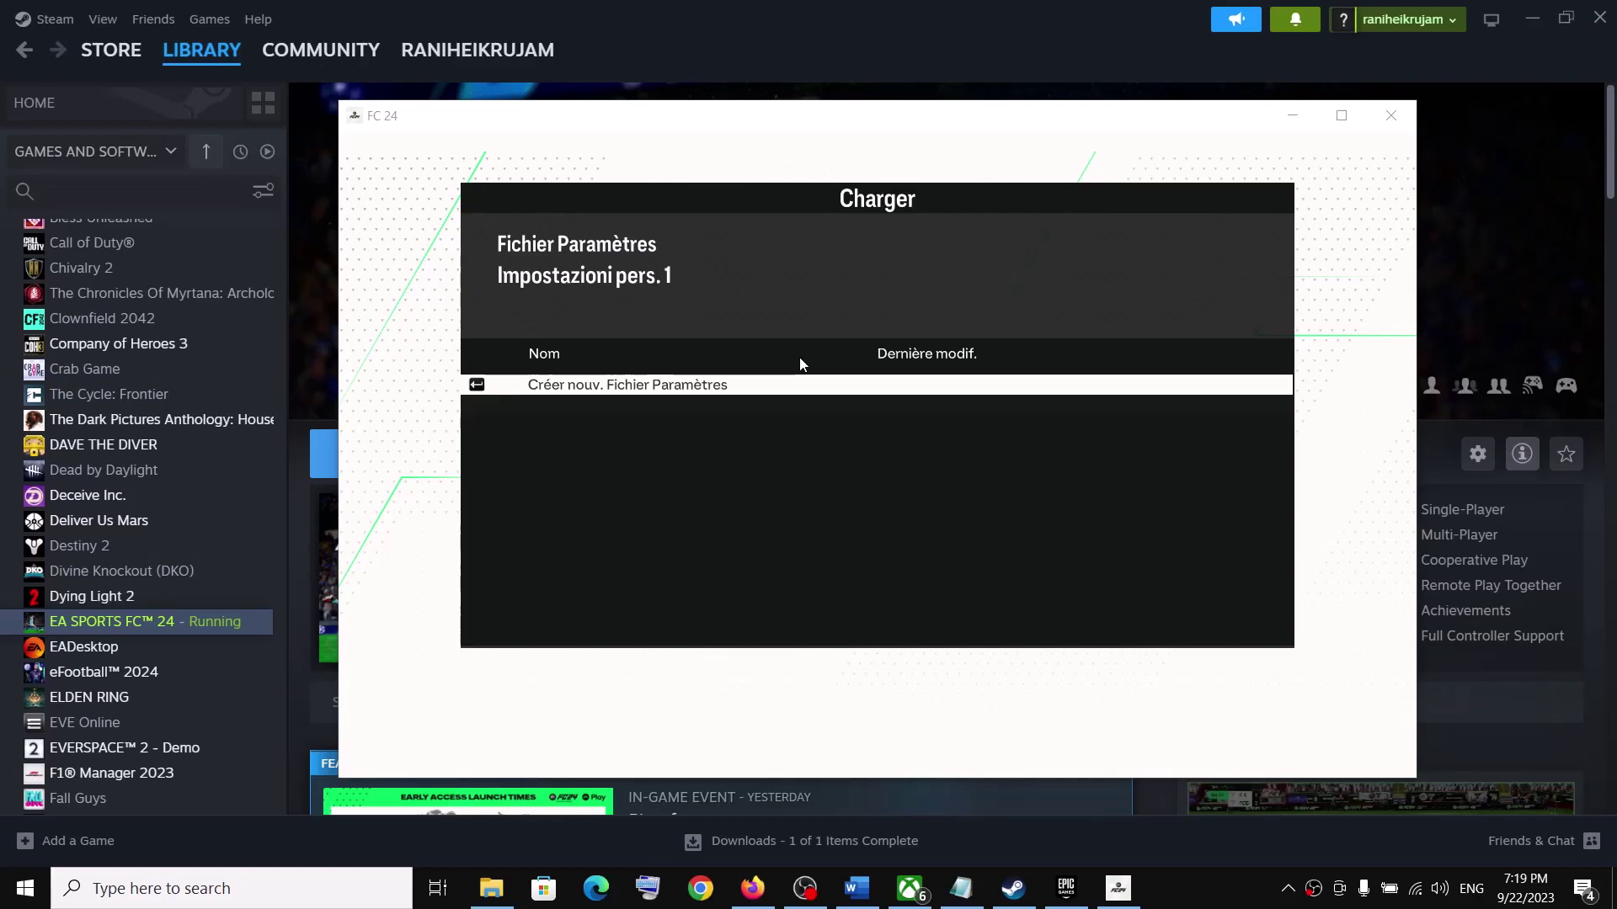
- Create a new FC 24 settings file and mute the game's volume in the Volume Mixer
left_click(632, 384)
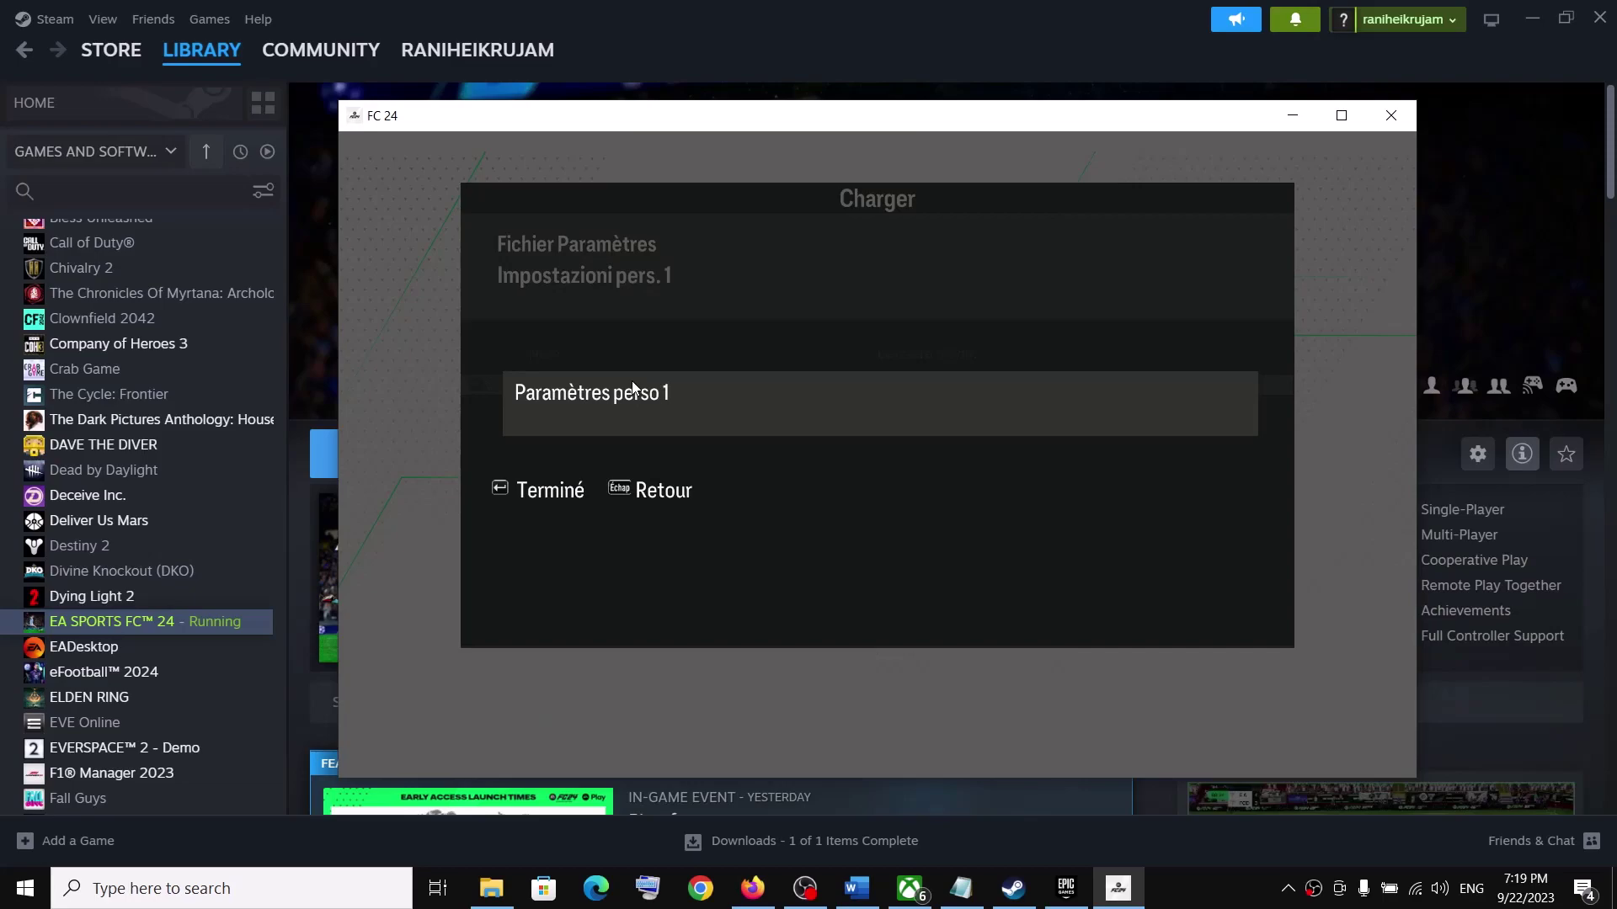
left_click(495, 493)
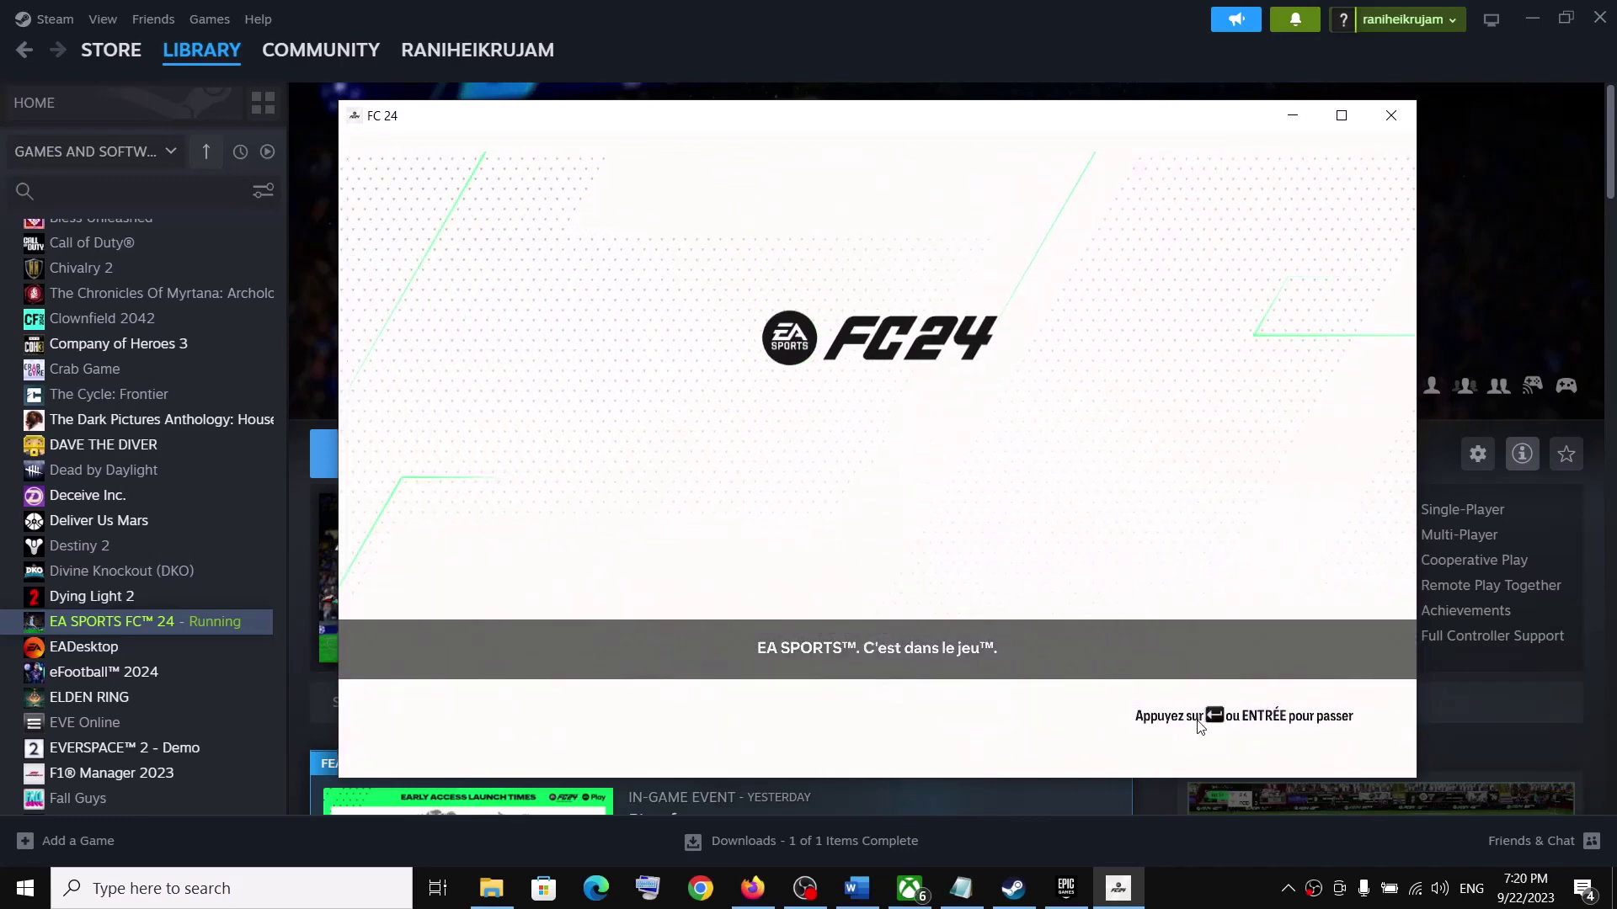
right_click(1440, 888)
left_click(1436, 762)
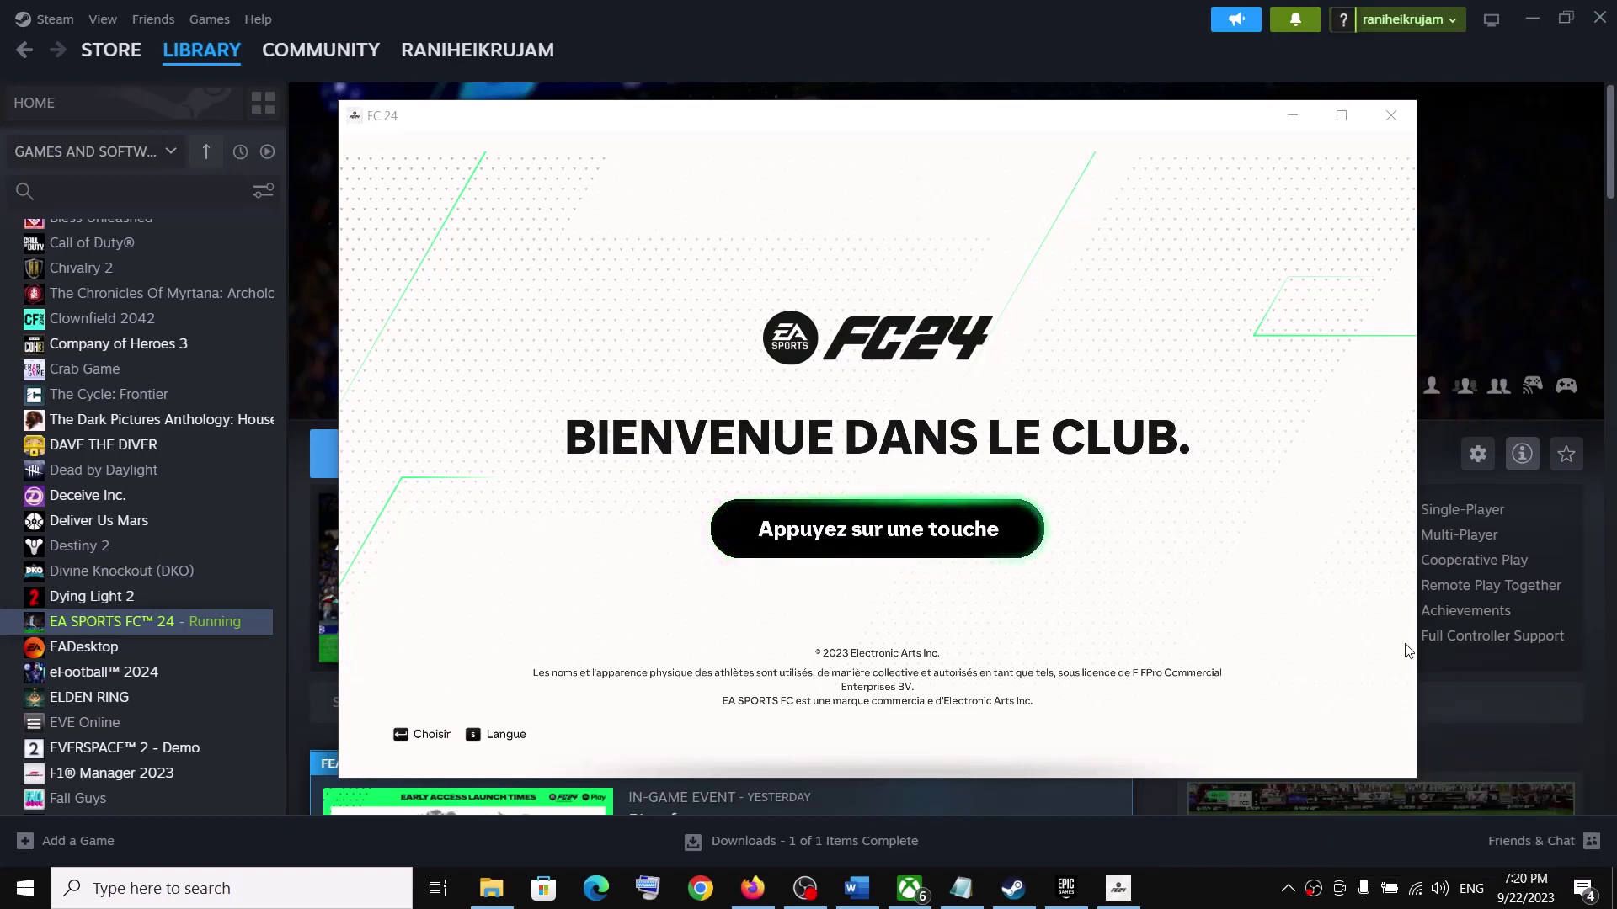
left_click_drag(1432, 642, 1432, 768)
- Connect to the EA servers from the French welcome screen, then close the FC 24 window
left_click(1588, 496)
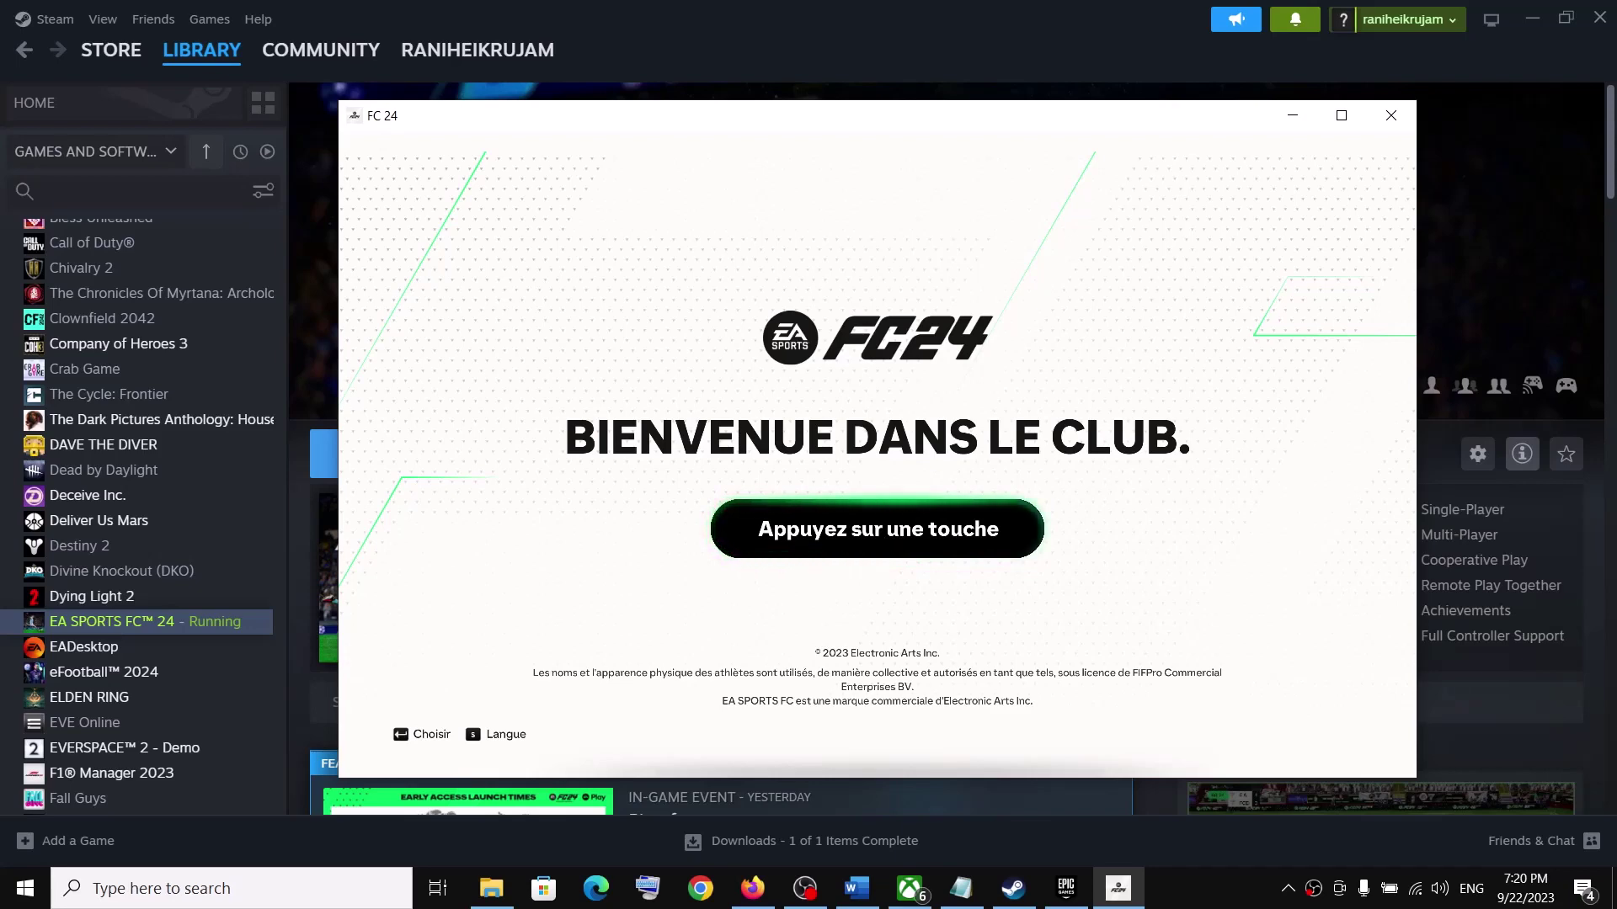
left_click(864, 540)
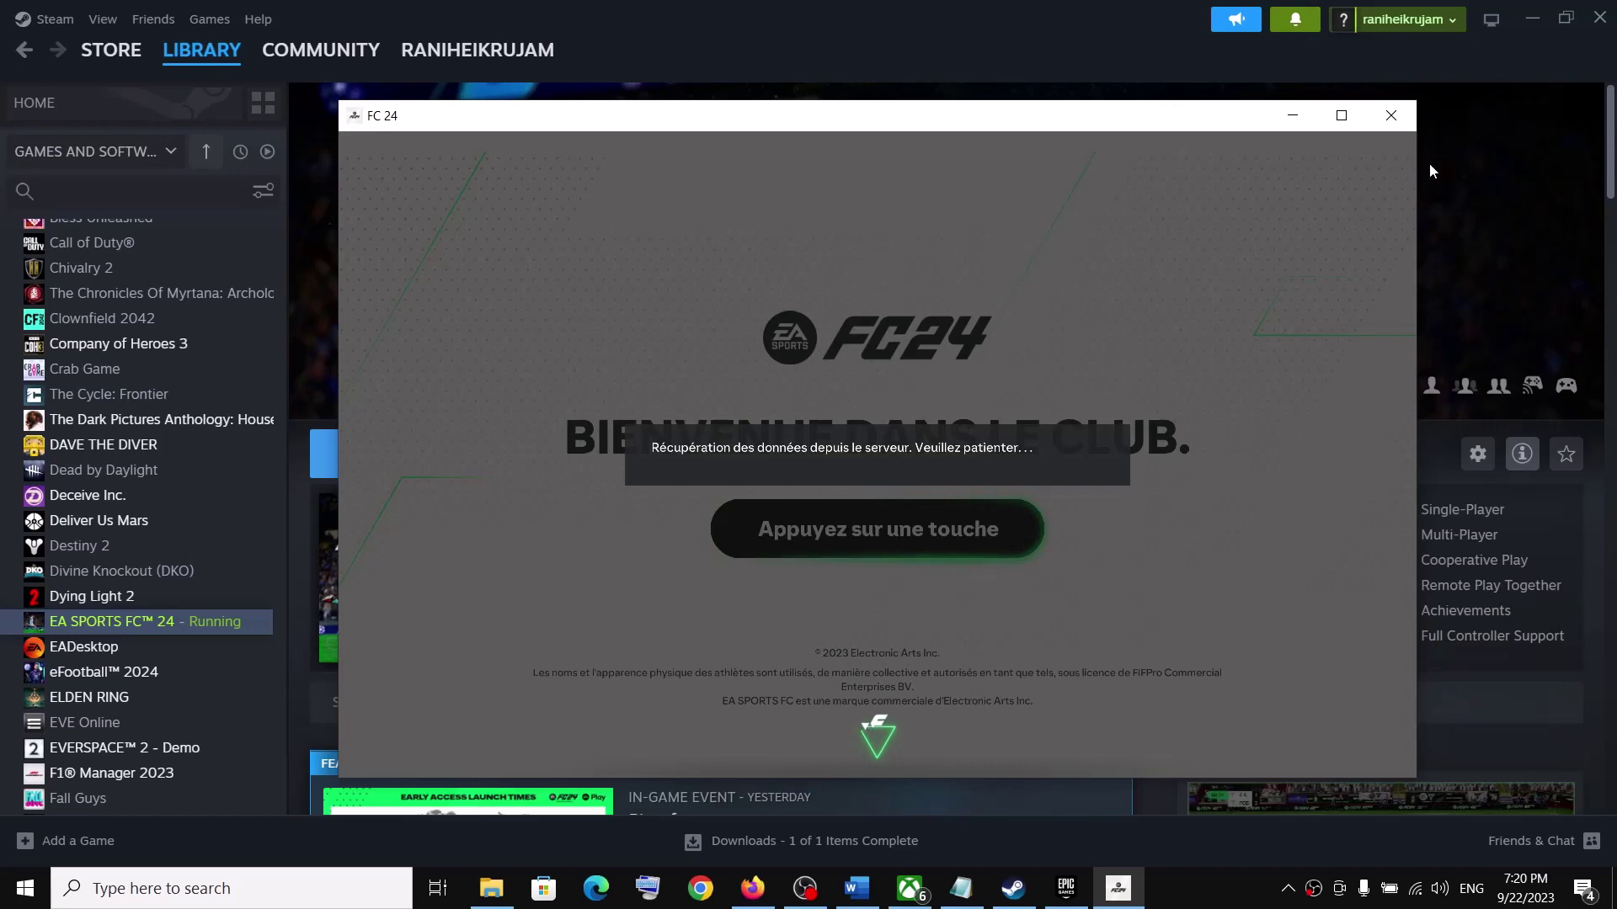
left_click(1397, 120)
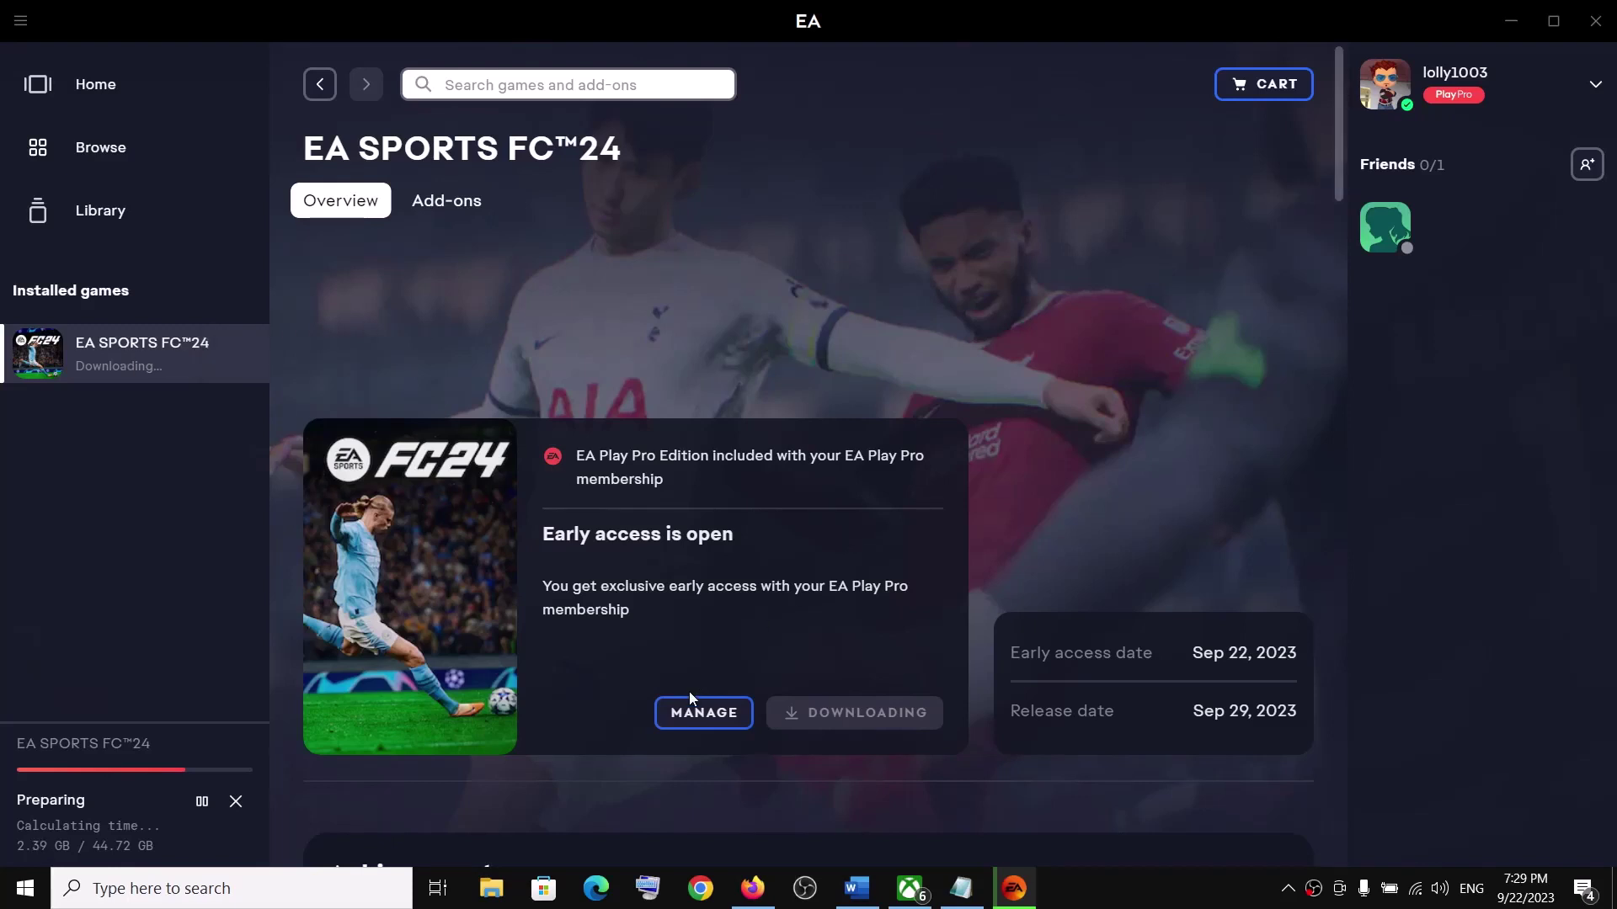
- Toggle the MANAGE dropdown on the EA SPORTS FC24 page to inspect its edition-purchase options
left_click(692, 714)
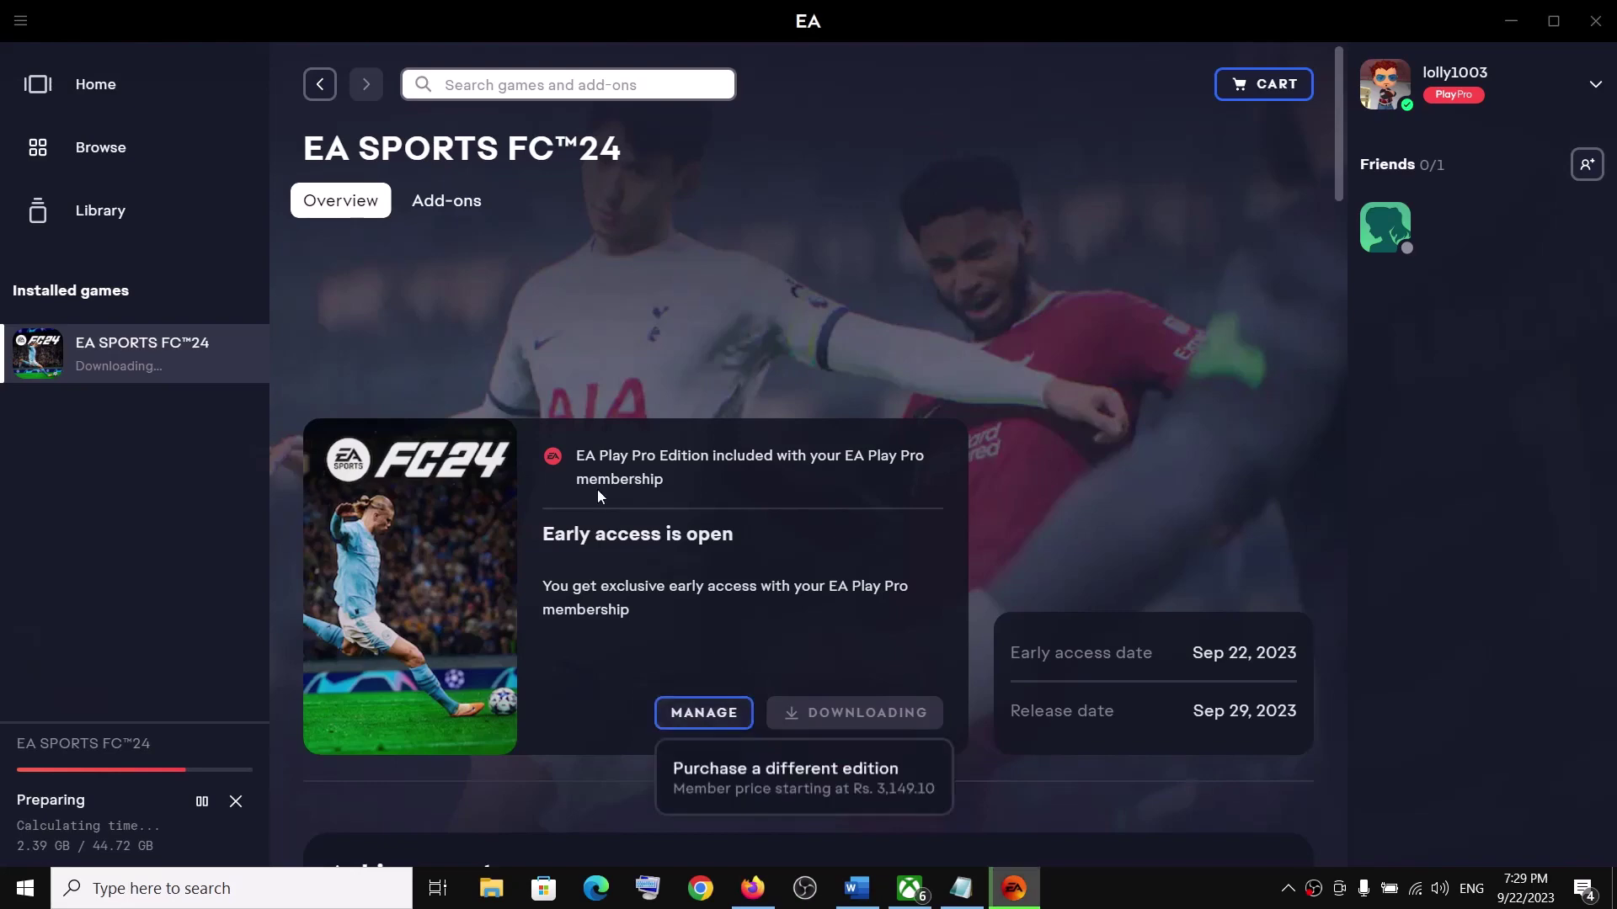
left_click(628, 674)
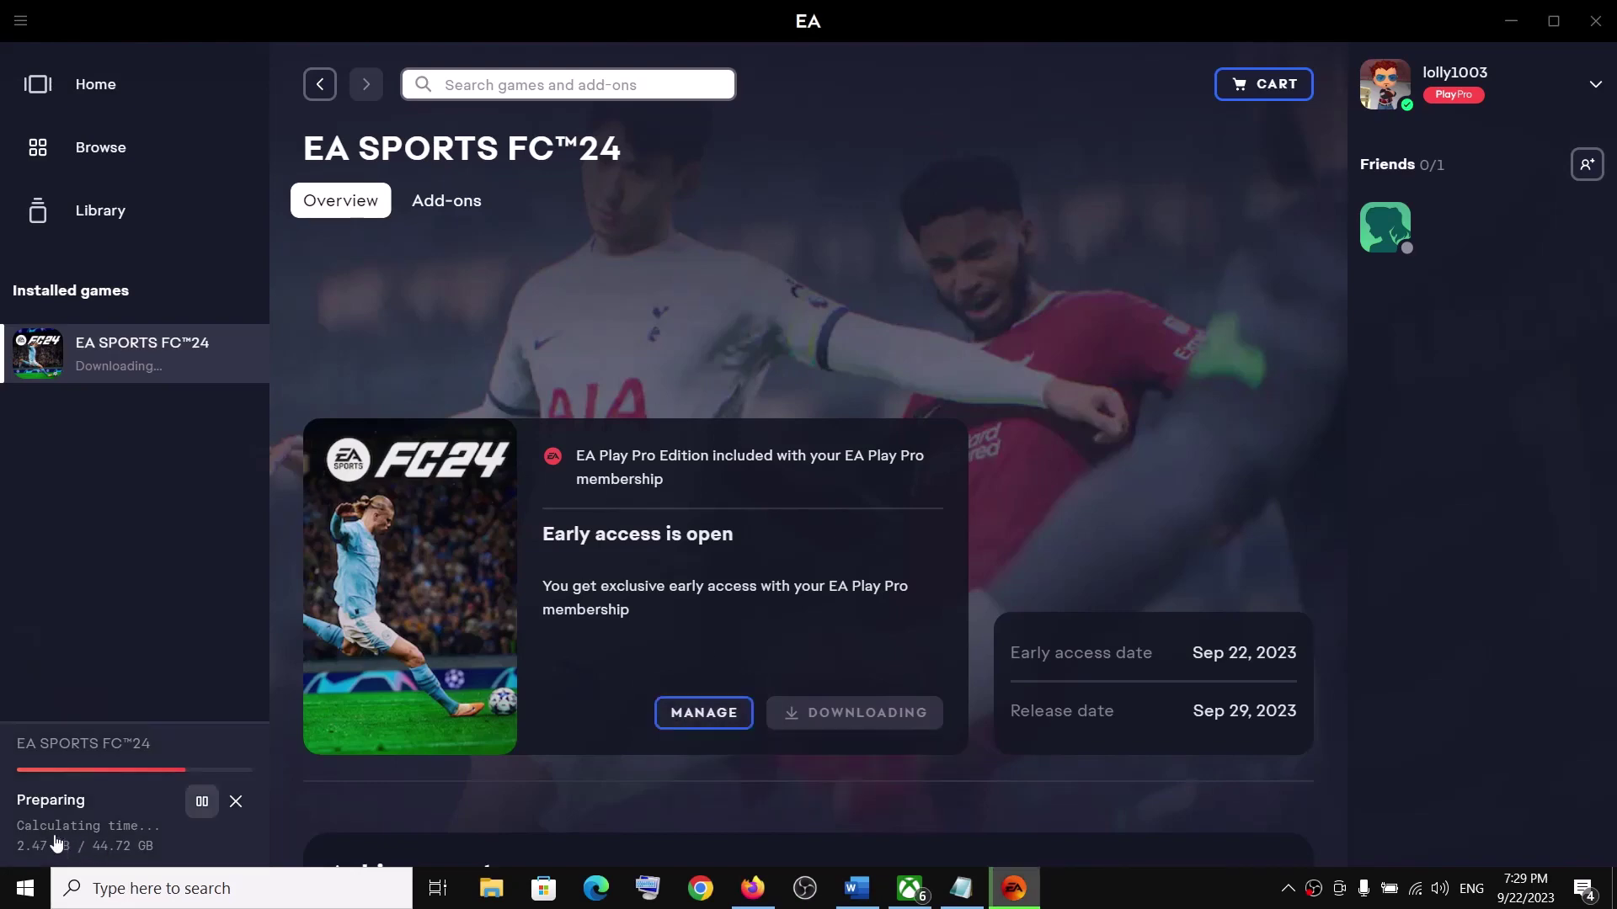
left_click(685, 730)
left_click(657, 649)
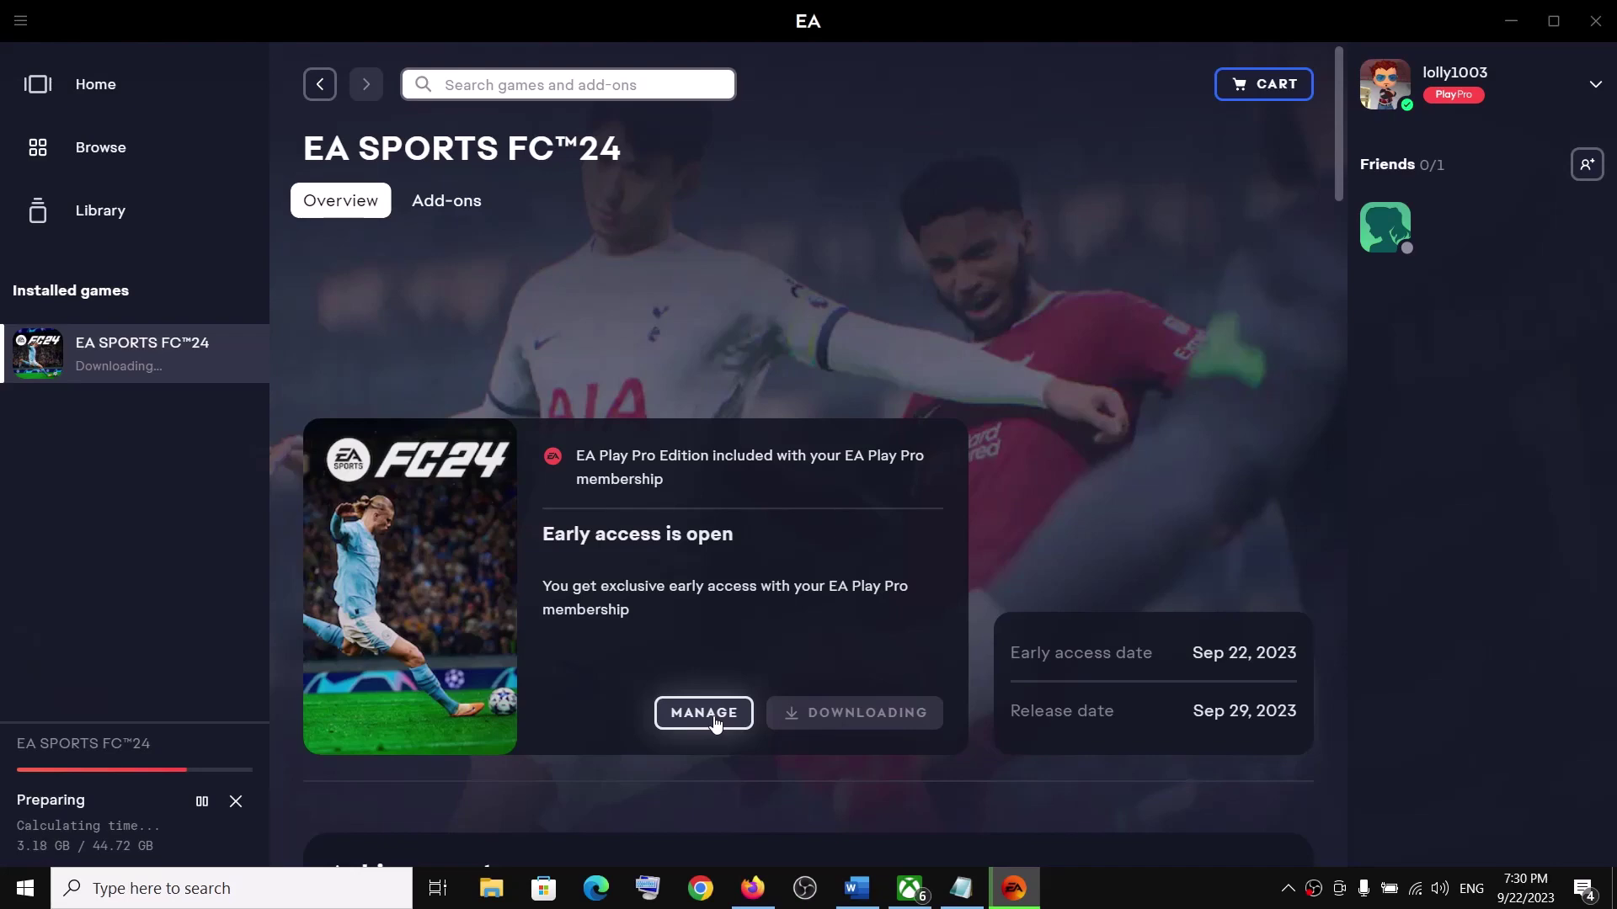
left_click(716, 716)
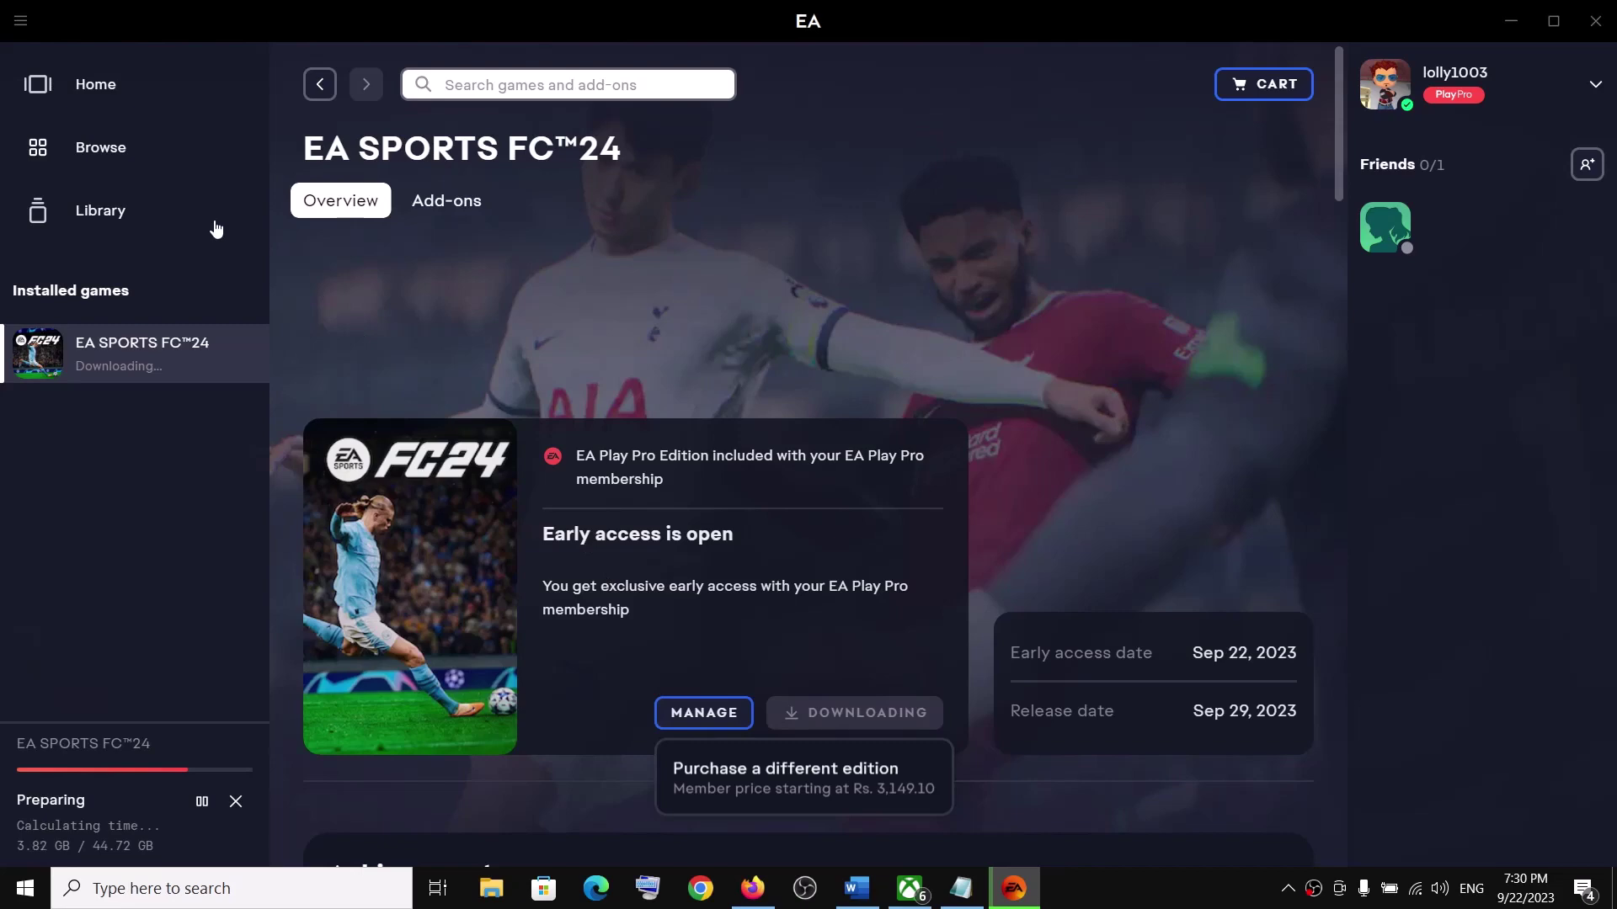
- From the Library, open Anthem's download options and set the language preference to Italian
left_click(131, 219)
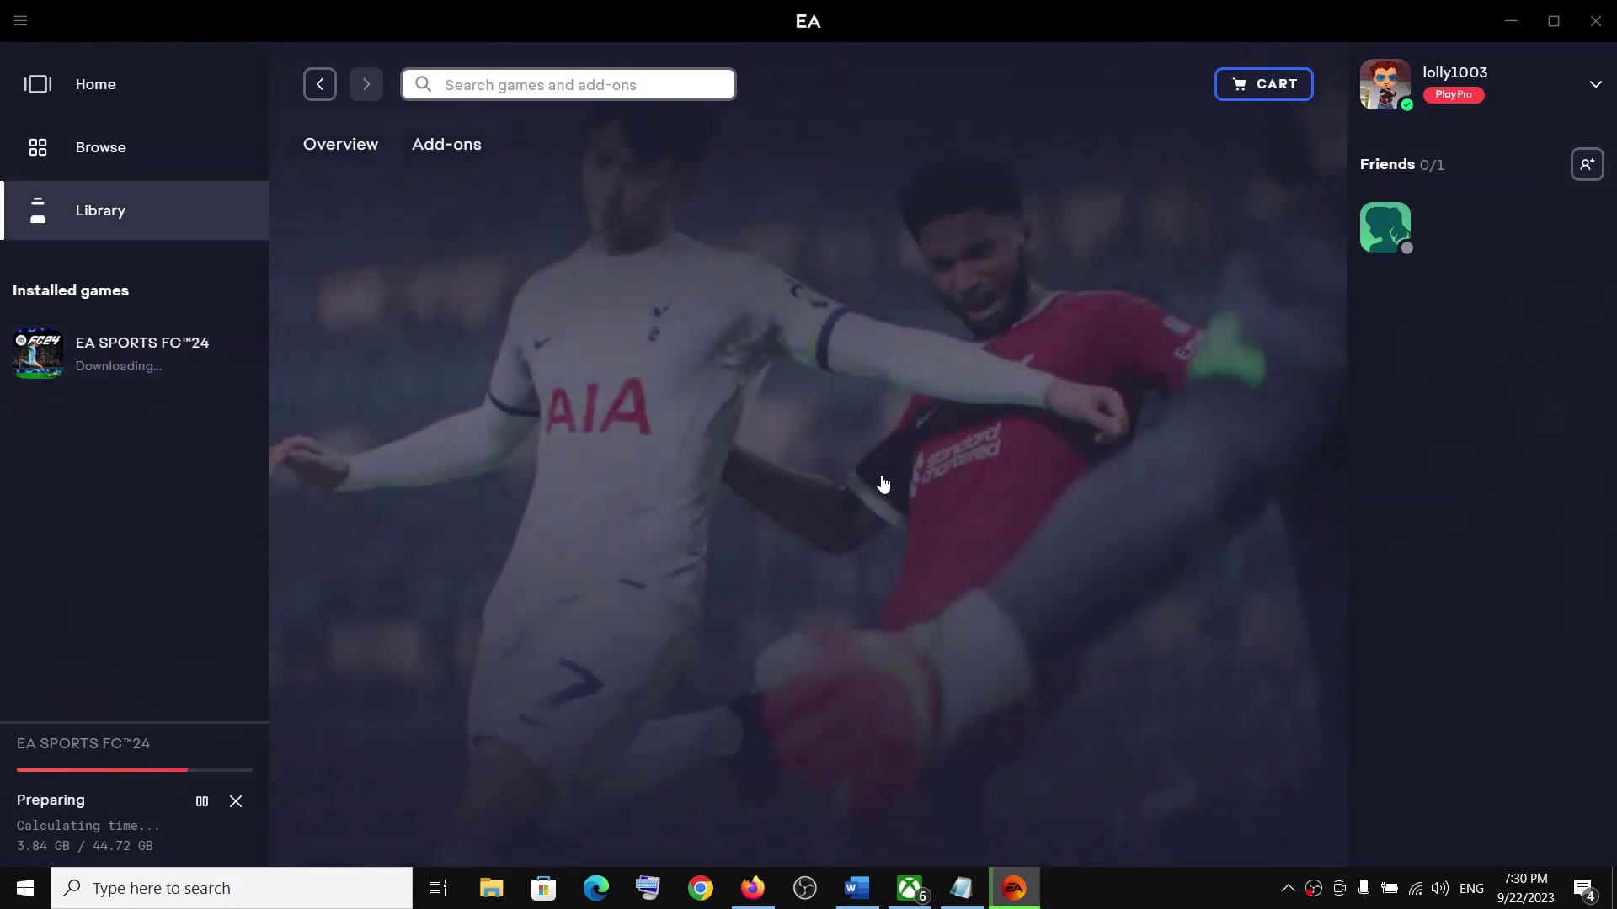
scroll(806, 600, "down", 3)
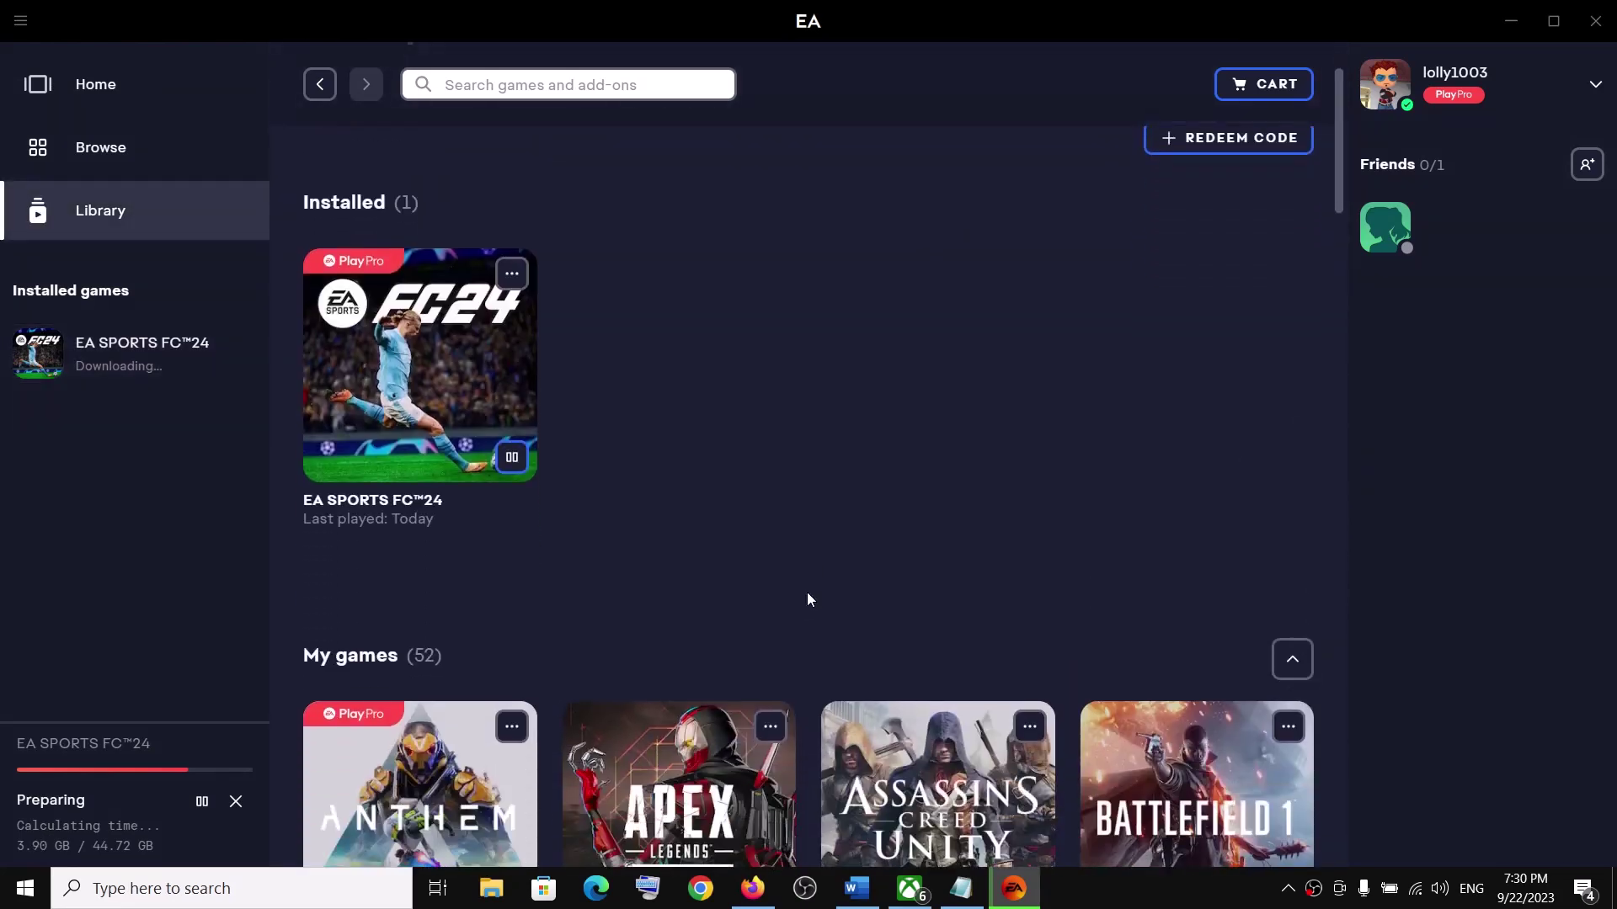
left_click(512, 710)
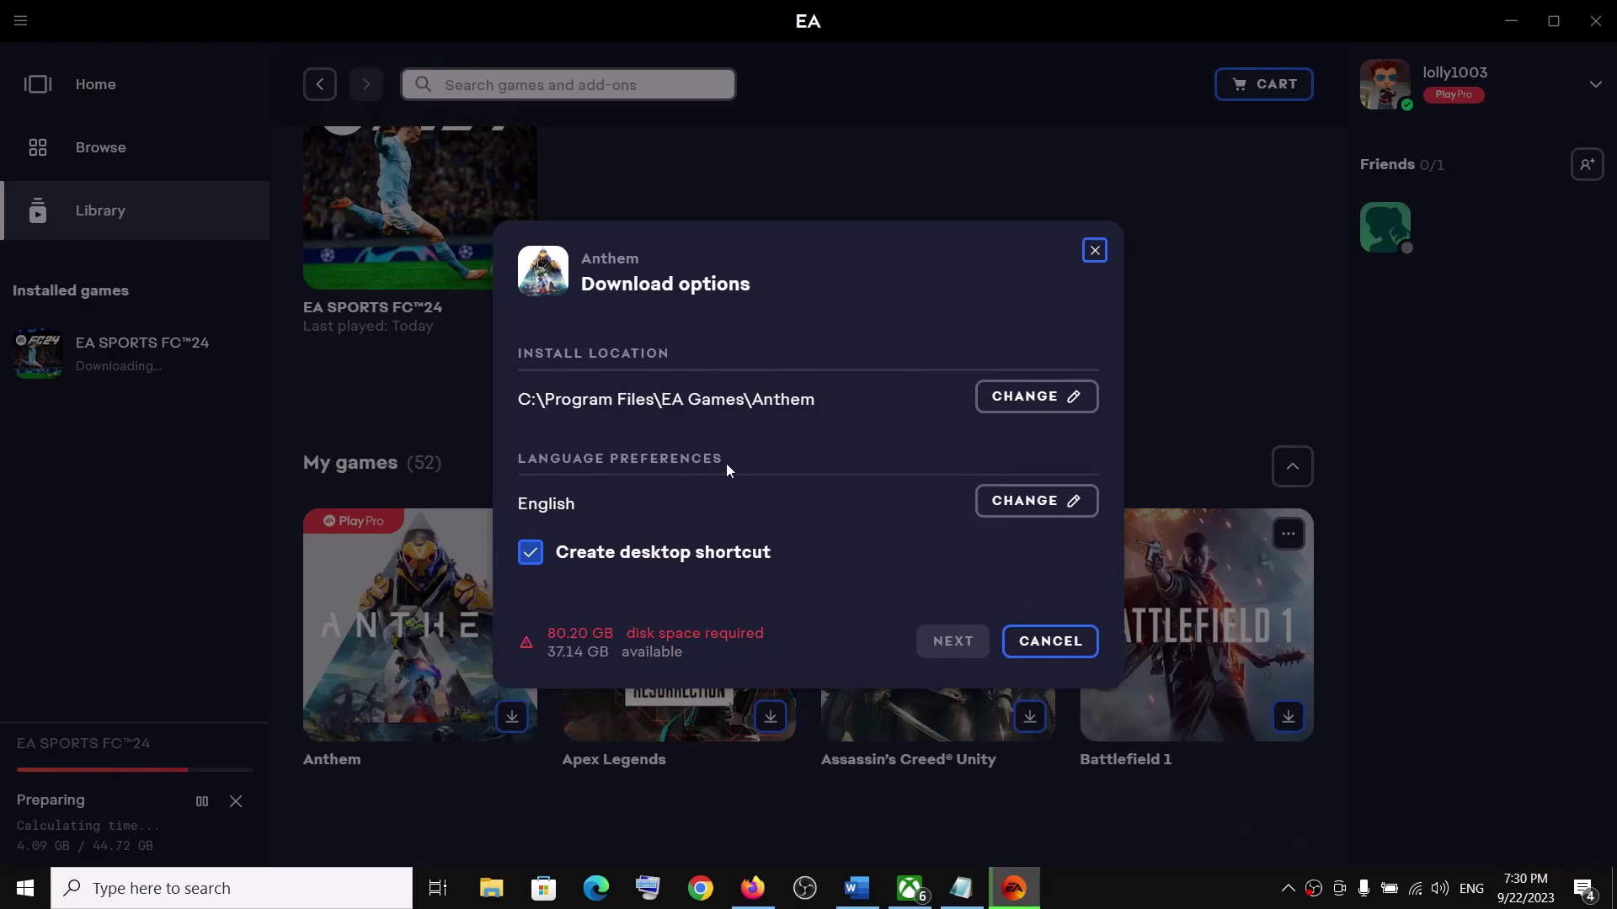
left_click(1082, 502)
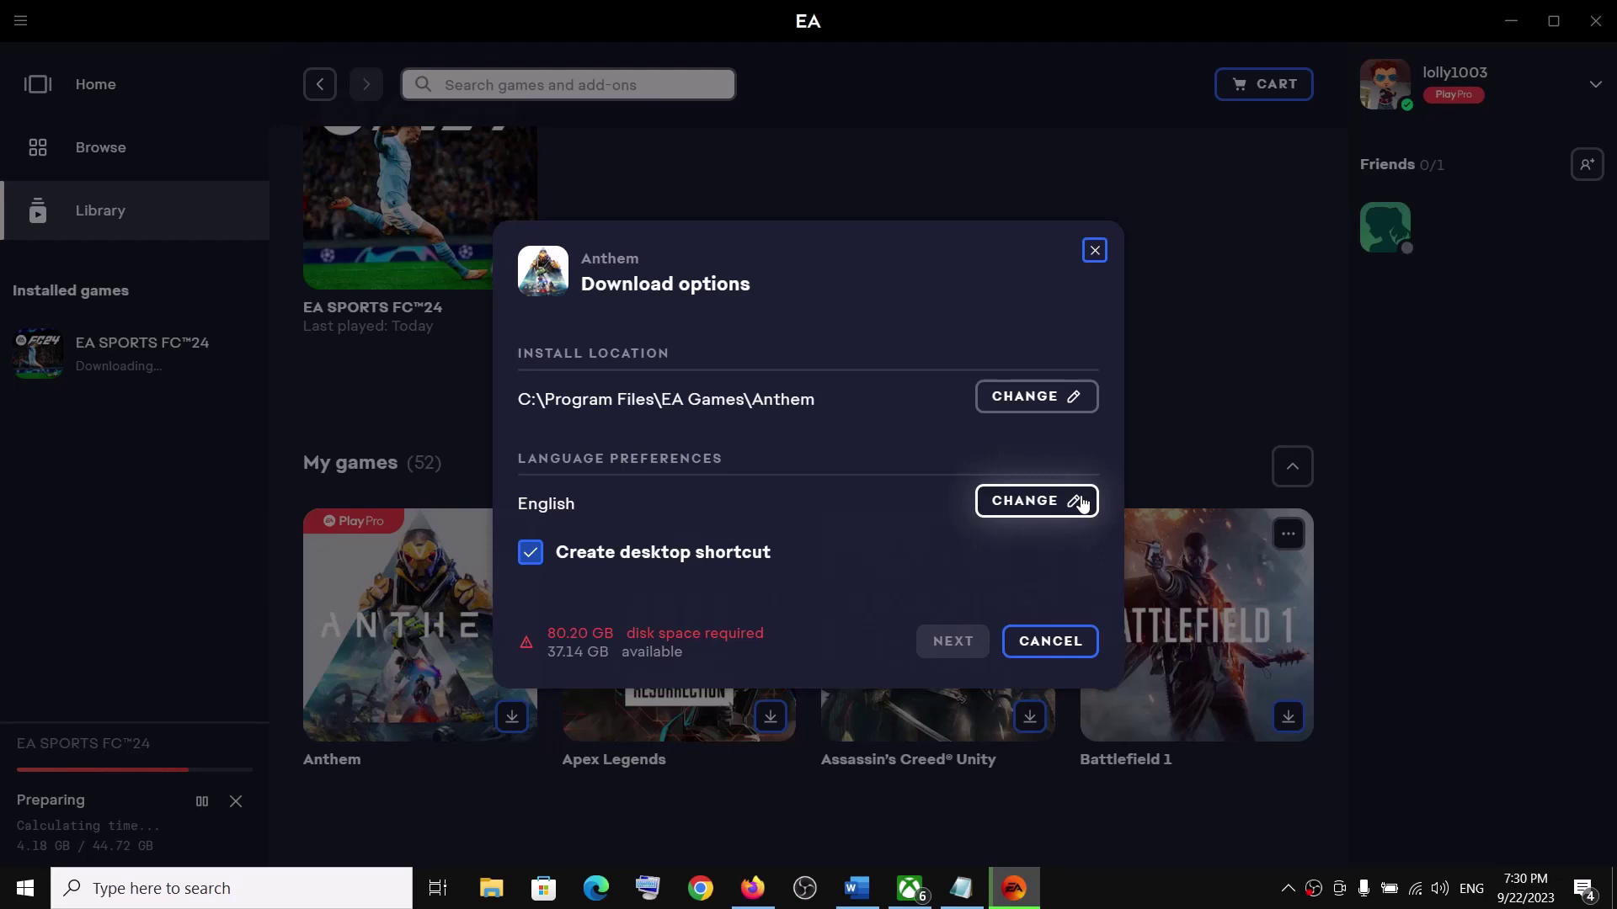
left_click(1042, 492)
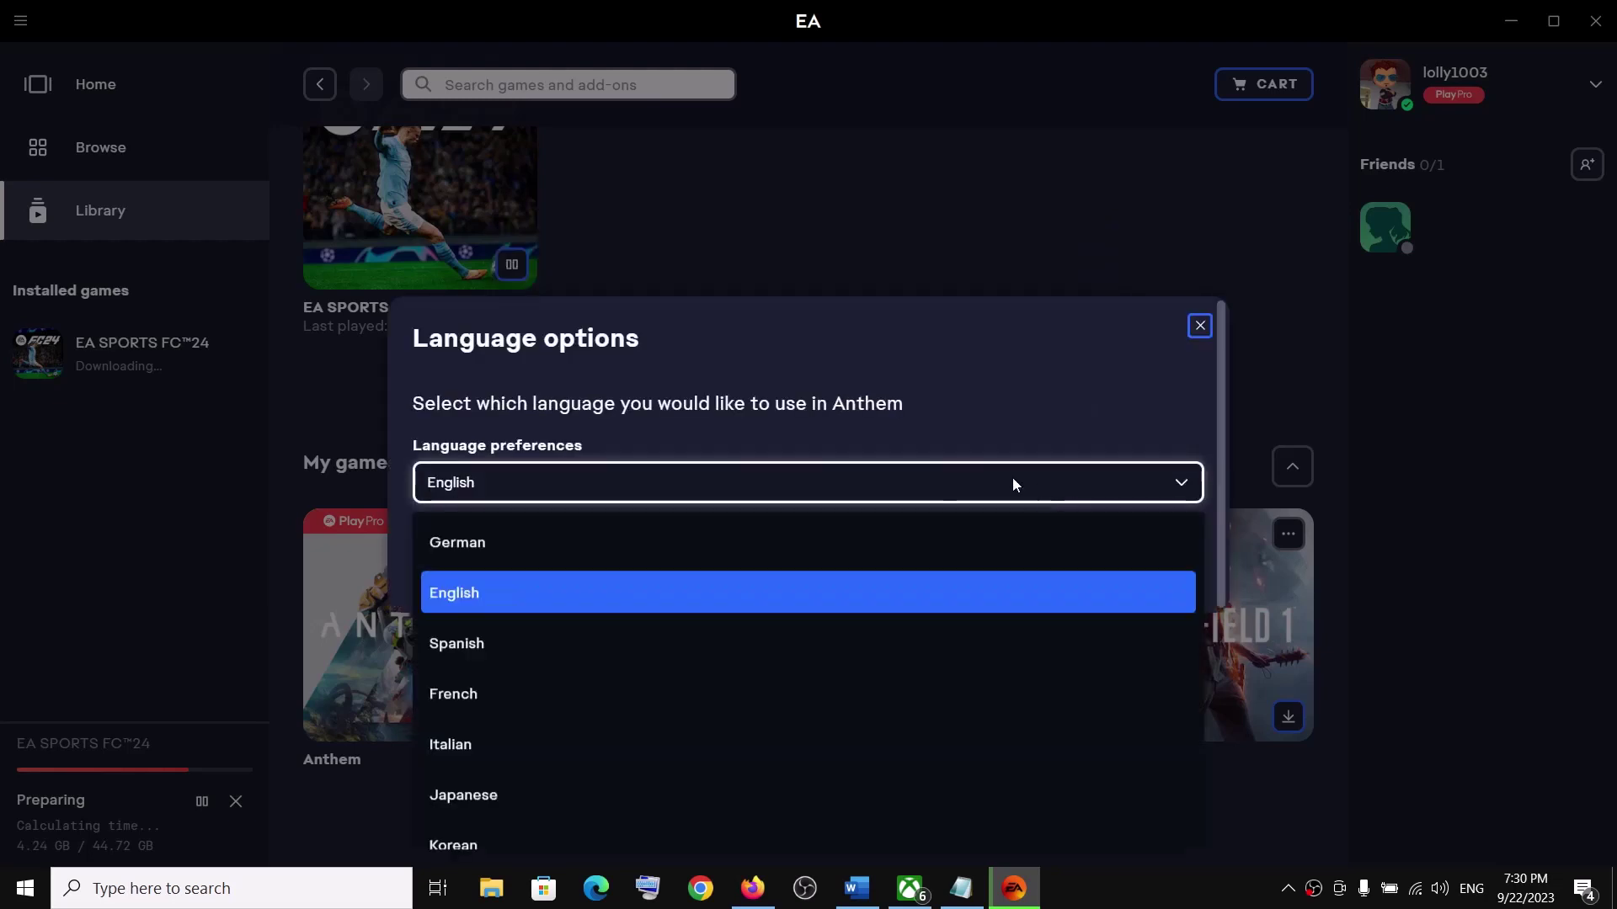
scroll(595, 791, "down", 3)
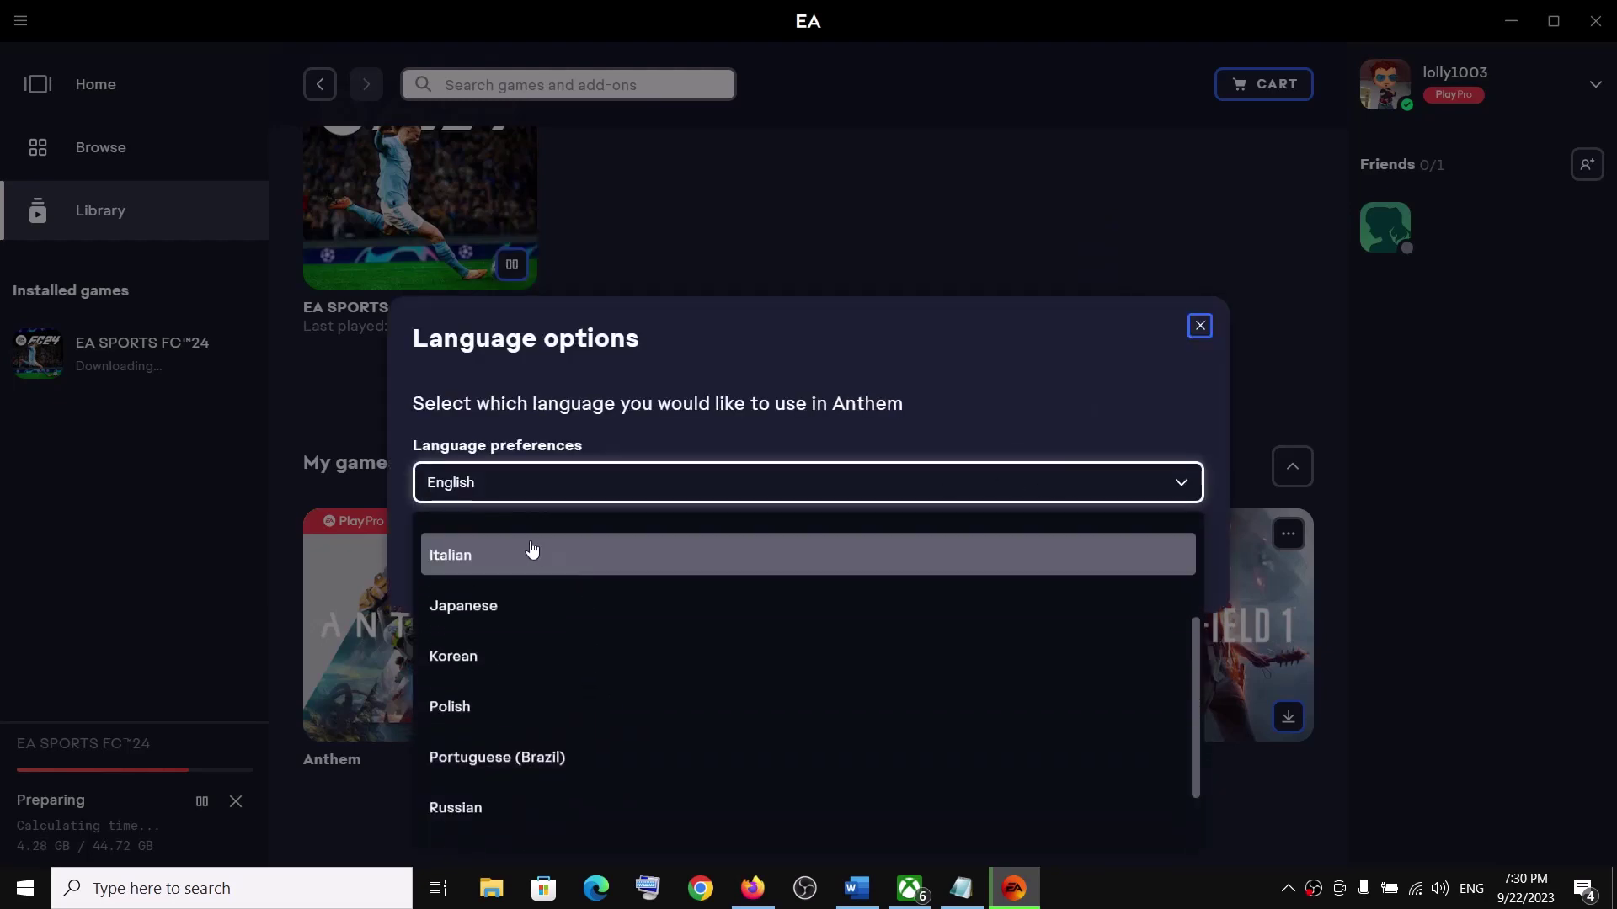
left_click(516, 574)
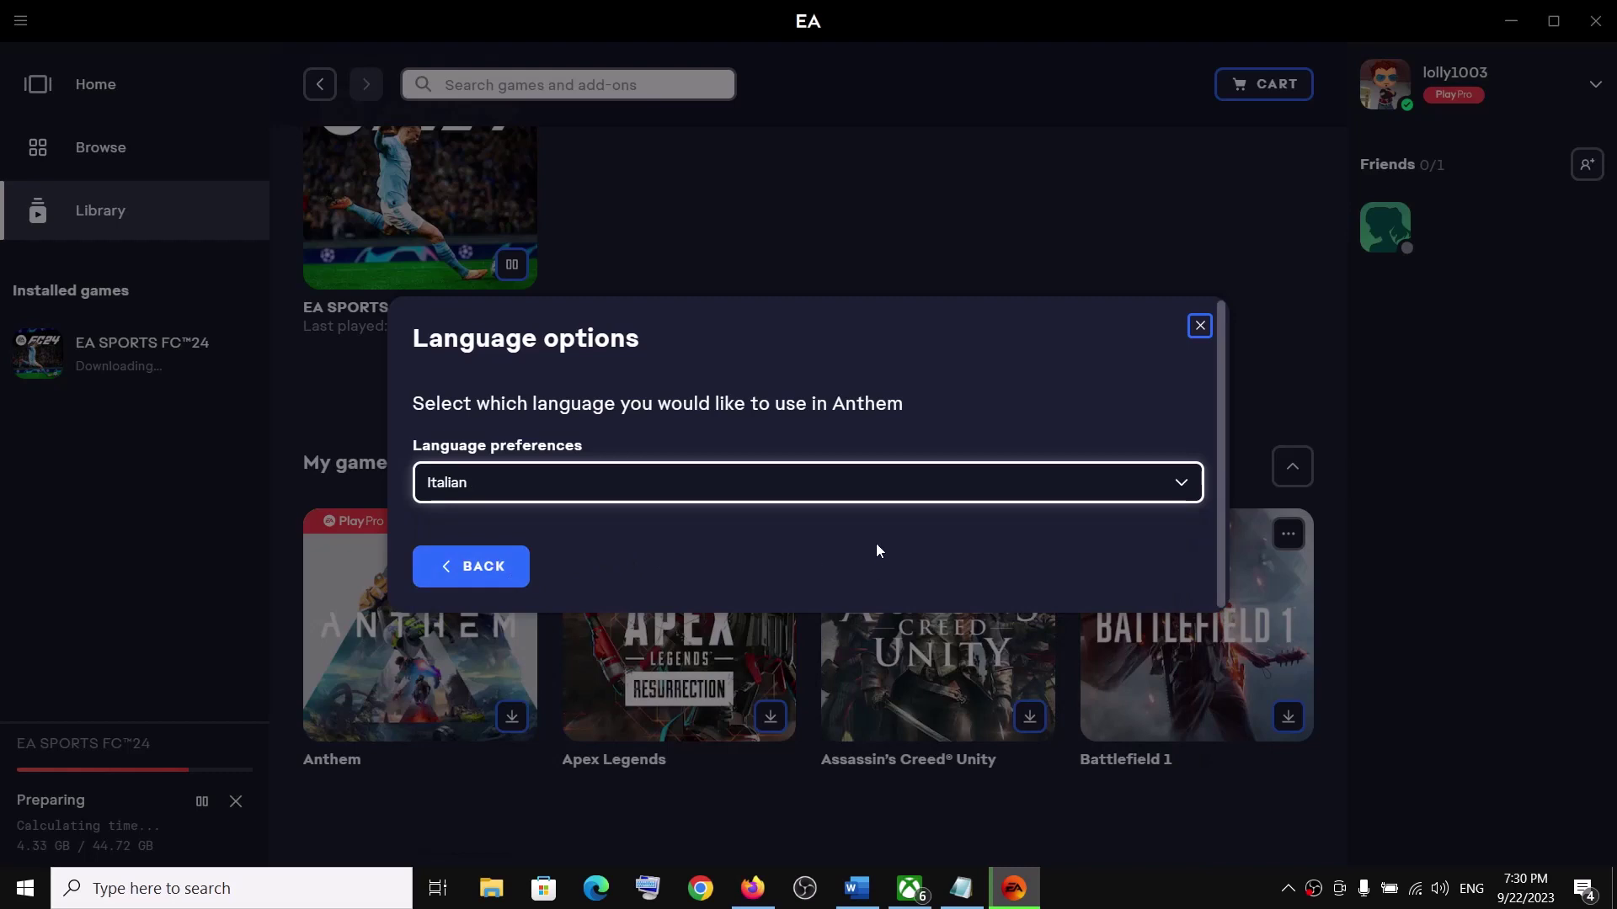
left_click(455, 570)
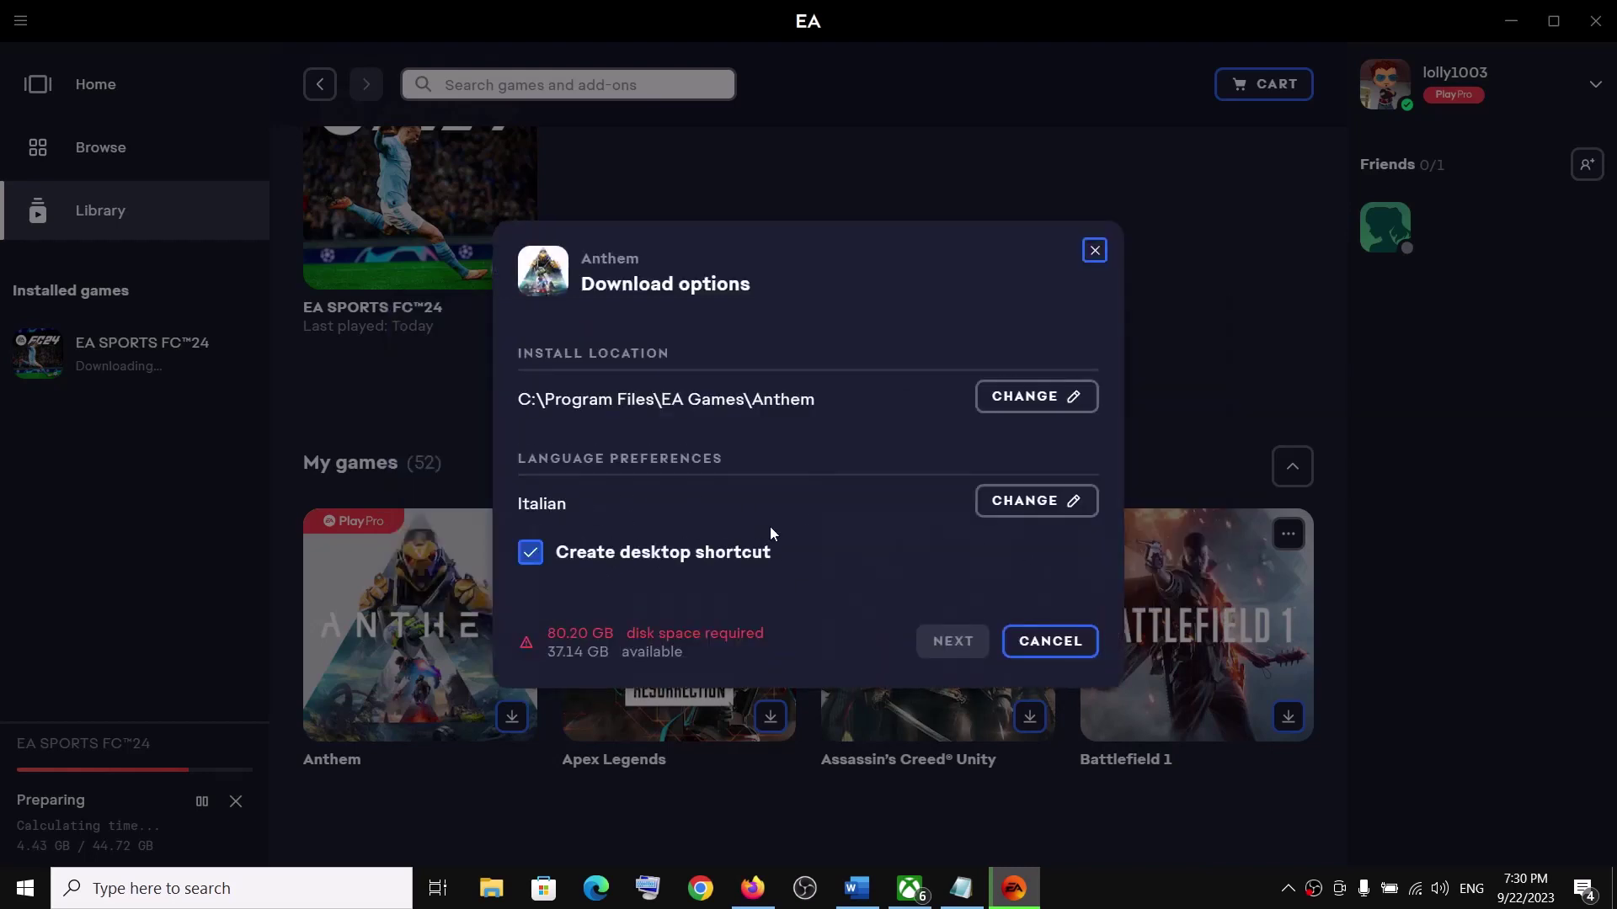
- Pick the New Volume drive as Anthem's install location and confirm the folder
left_click(1044, 399)
left_click(750, 494)
left_click(832, 571)
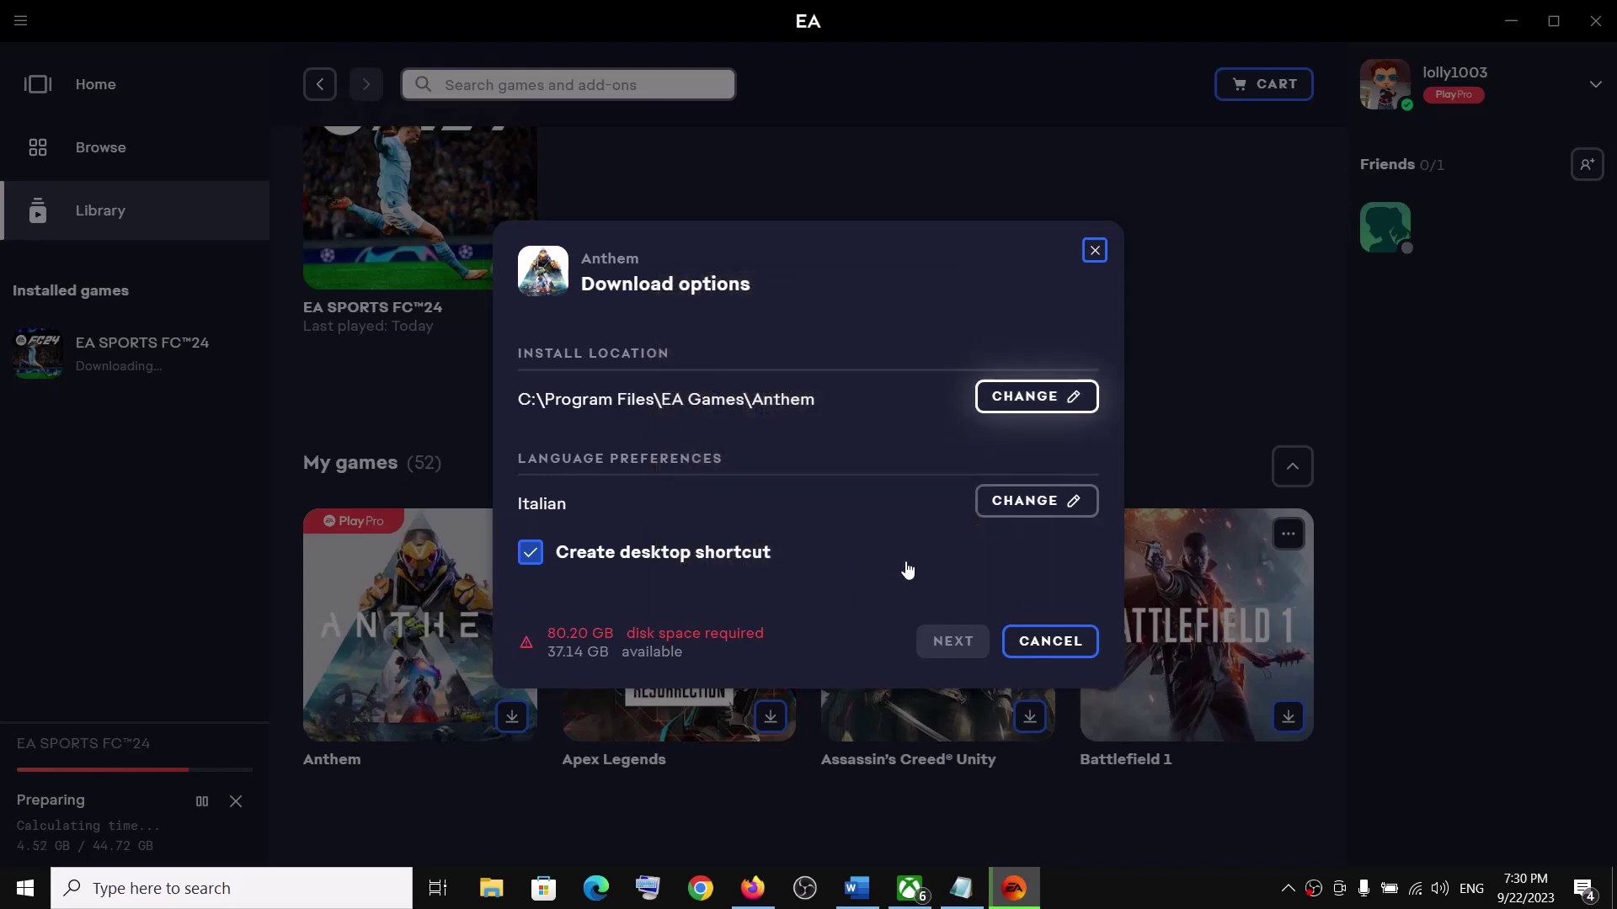